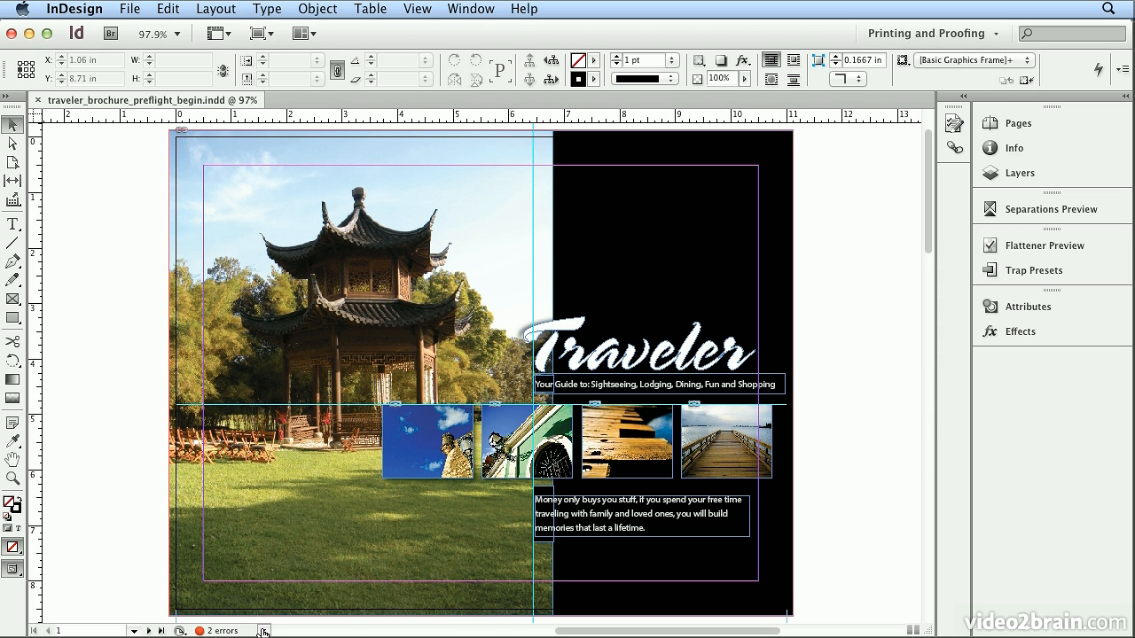
Use Preflight to locate the modified link girl.psd on page 2 and update that image's link.
click(263, 631)
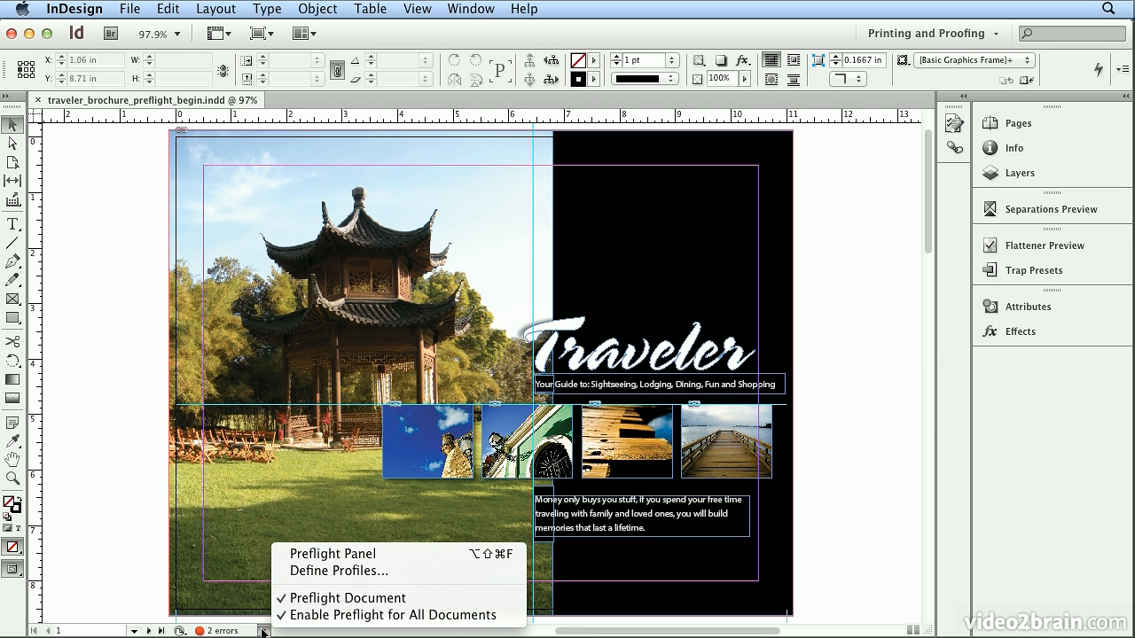
click(365, 556)
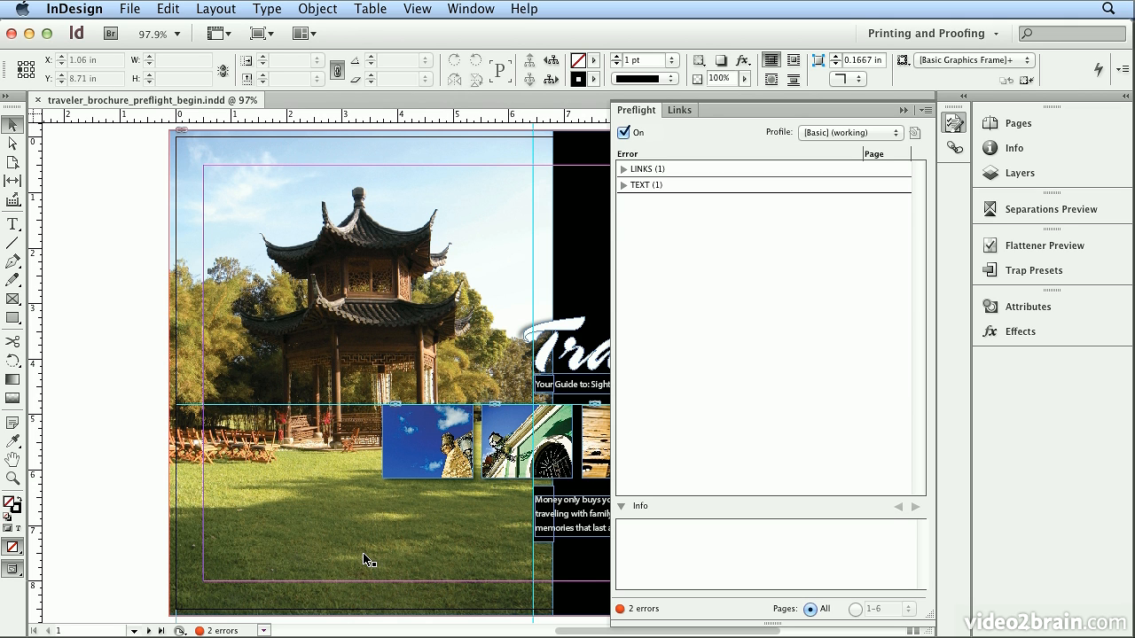
click(624, 168)
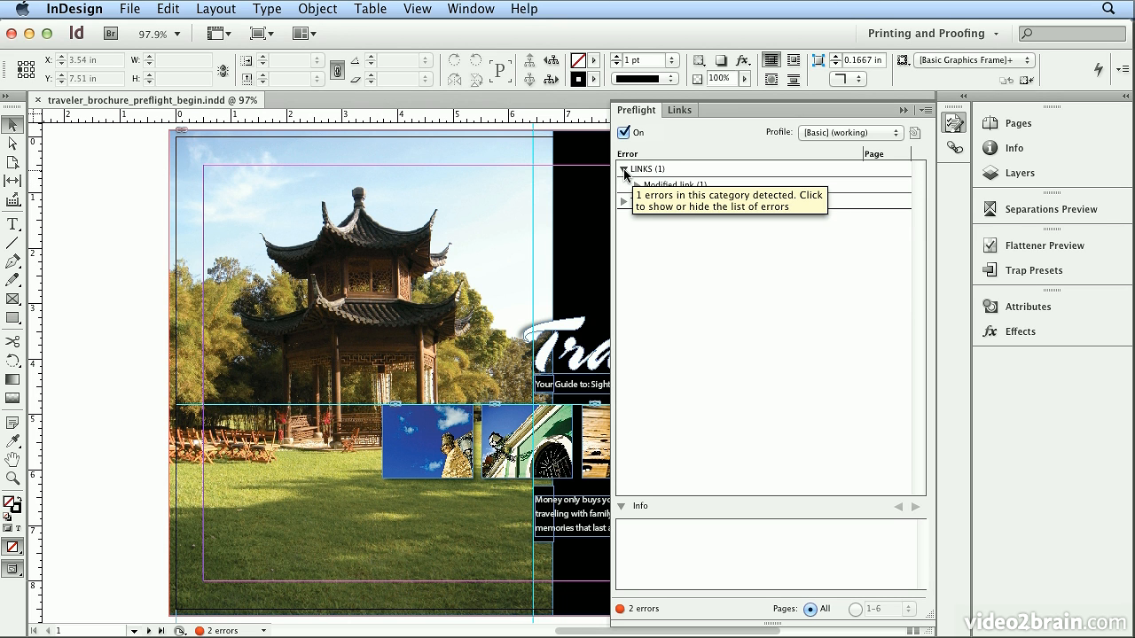
click(637, 185)
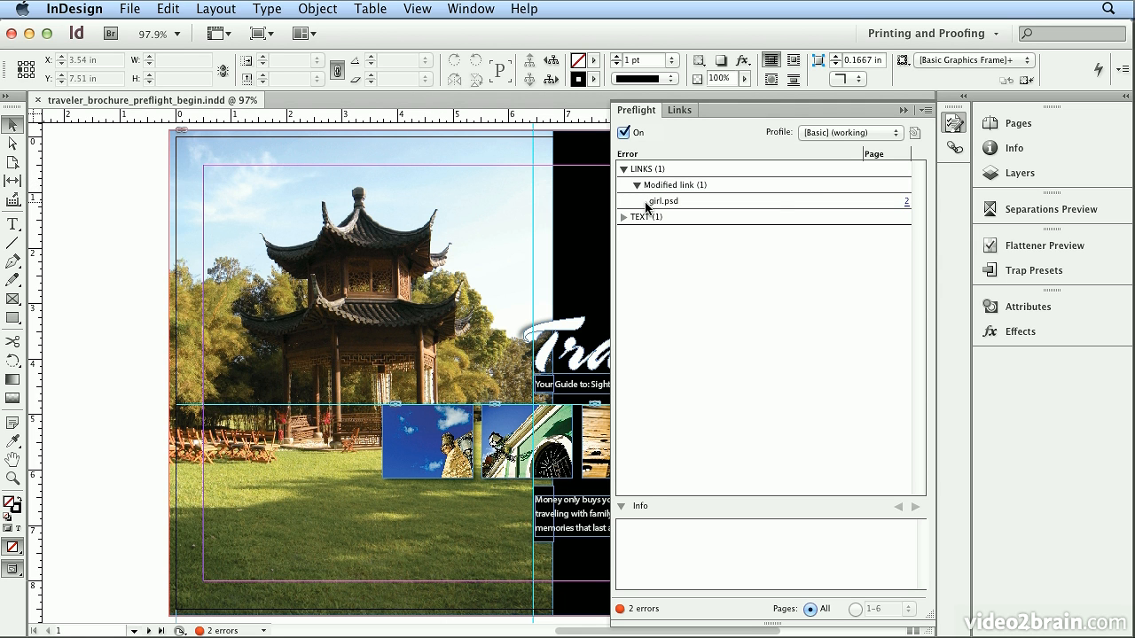
click(905, 209)
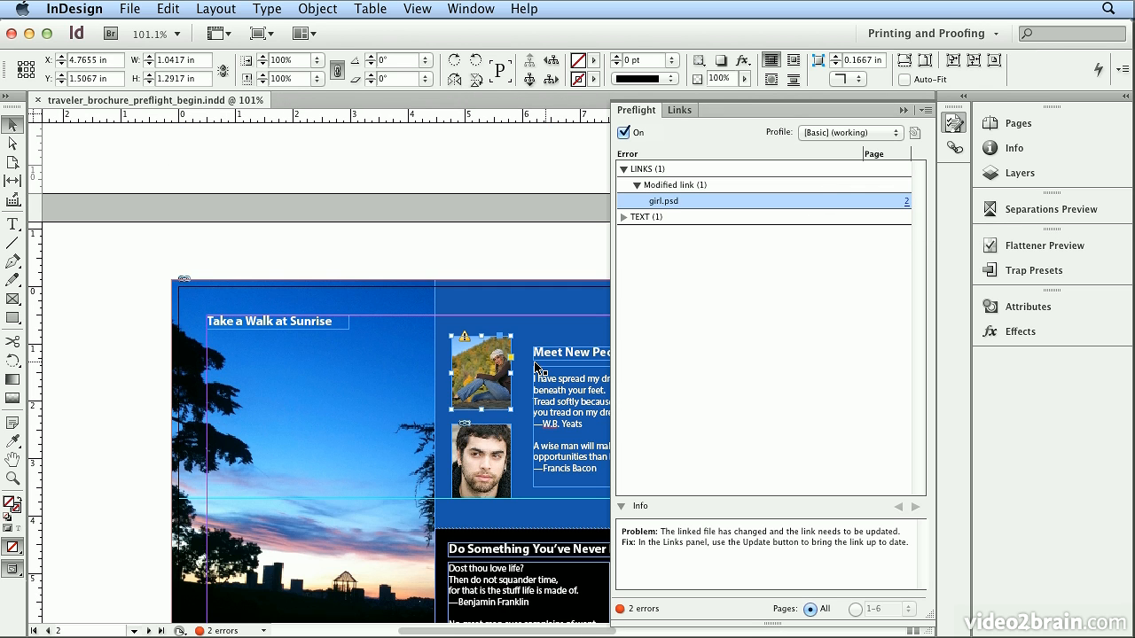
click(464, 339)
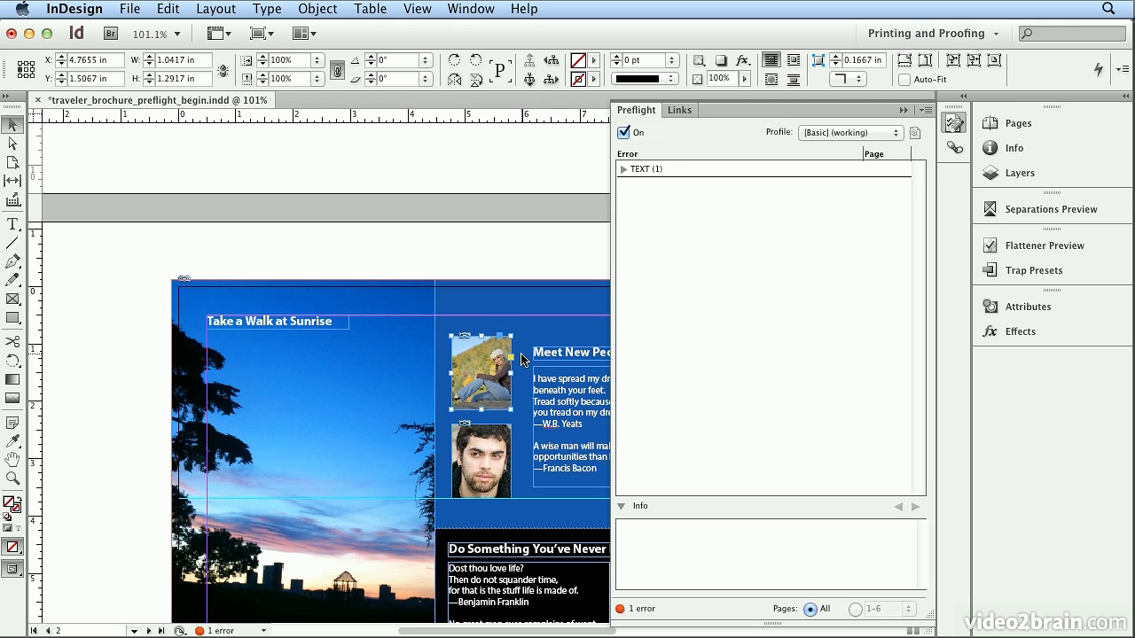
Locate the overset text frame on page 3 and extend its lower edge, making the frame about 1.03 in high.
click(625, 169)
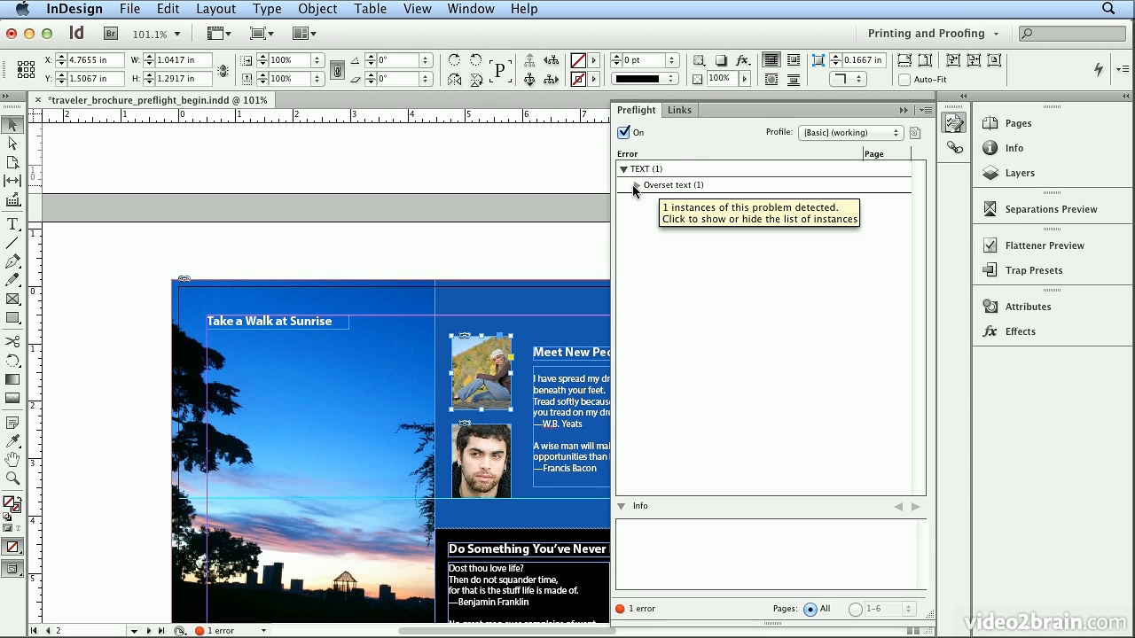
click(635, 185)
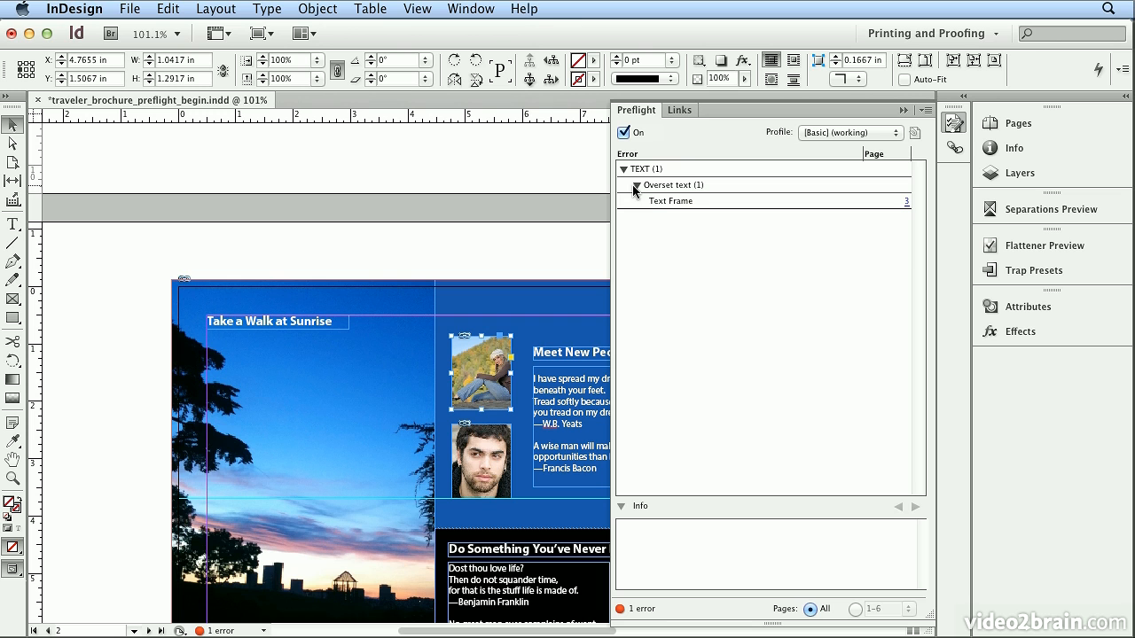
click(906, 203)
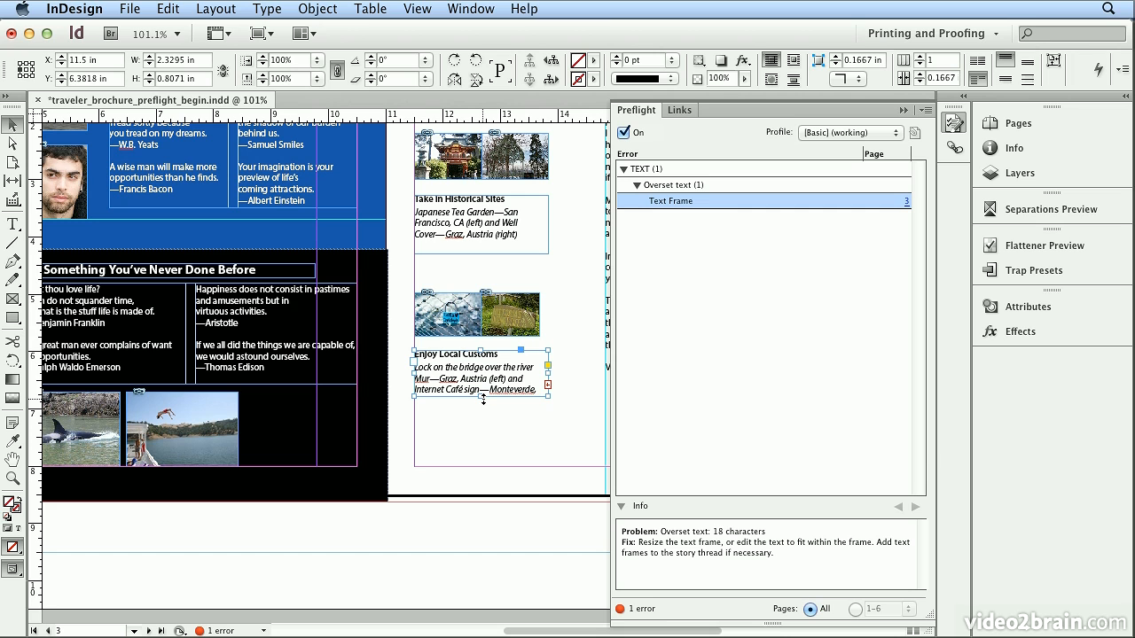
drag(483, 399, 480, 411)
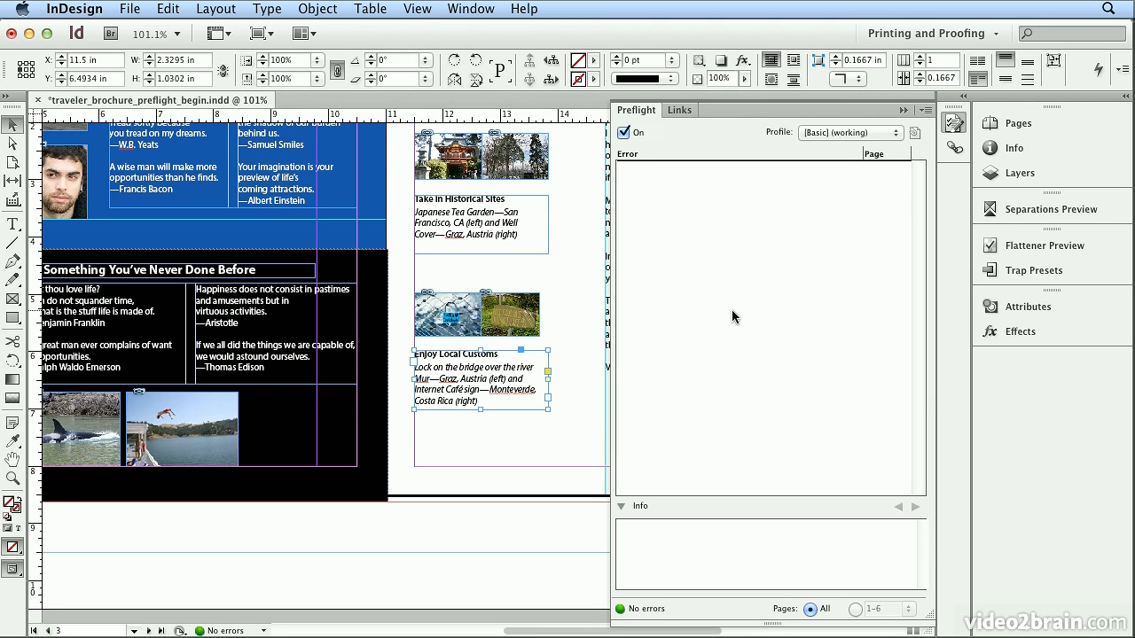
Load the Prepress_preflight.idpp file from the Chapter_09 folder as a new preflight profile.
click(923, 116)
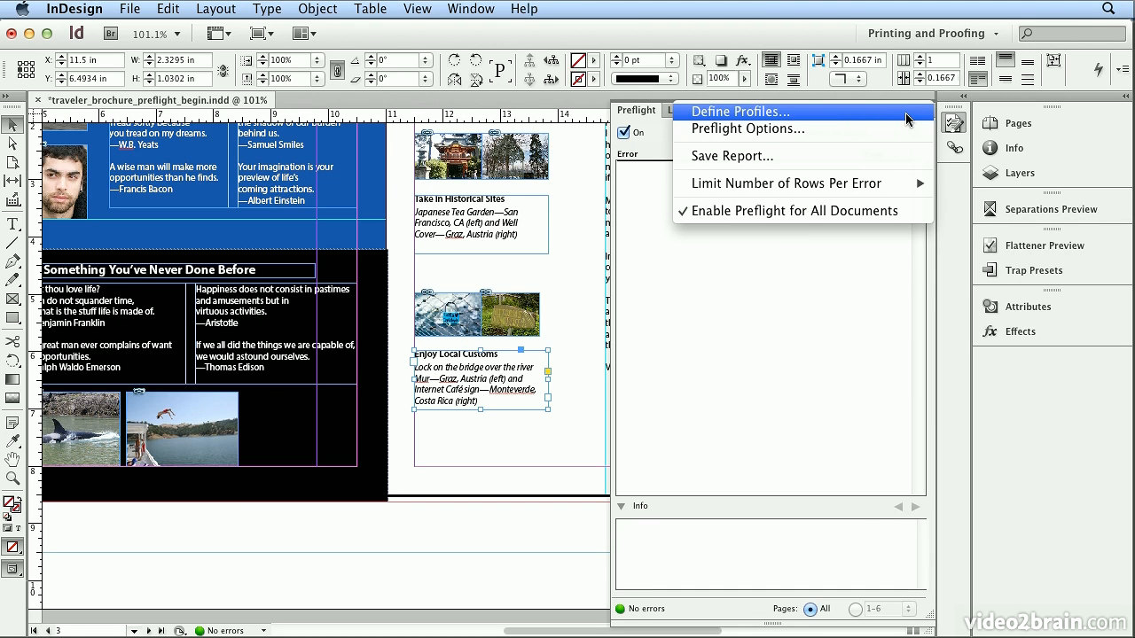
click(905, 112)
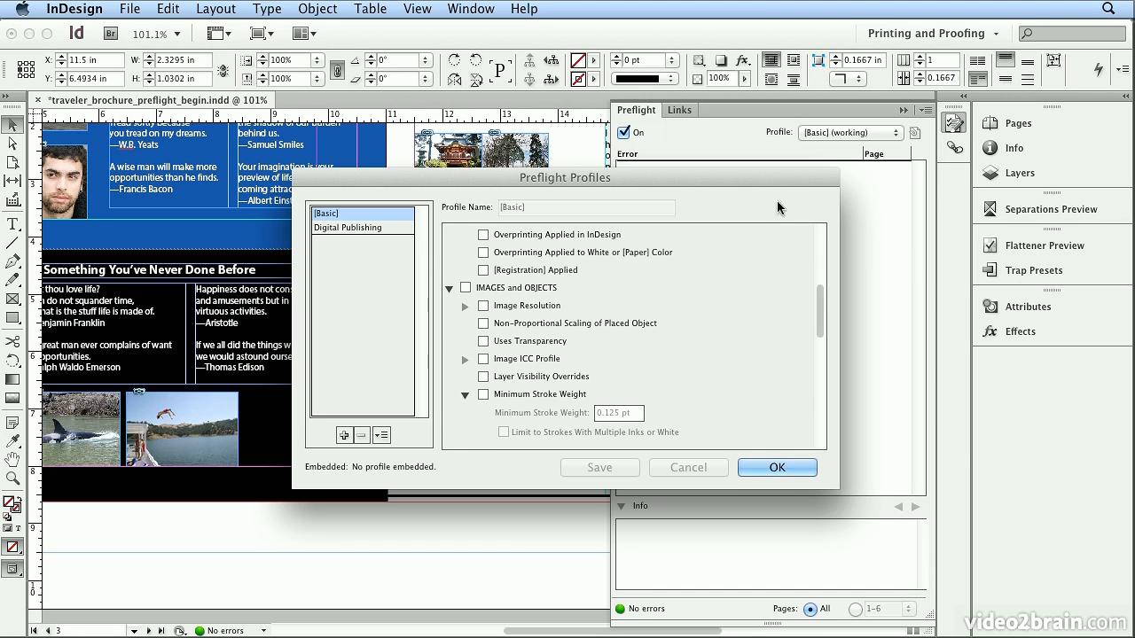
click(383, 435)
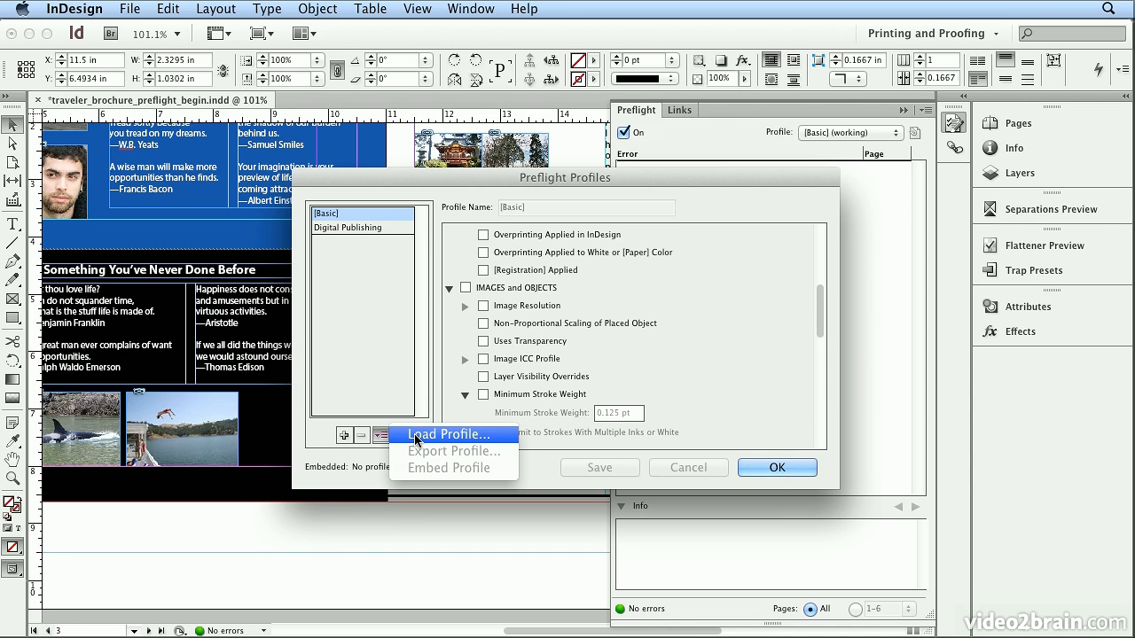
click(415, 438)
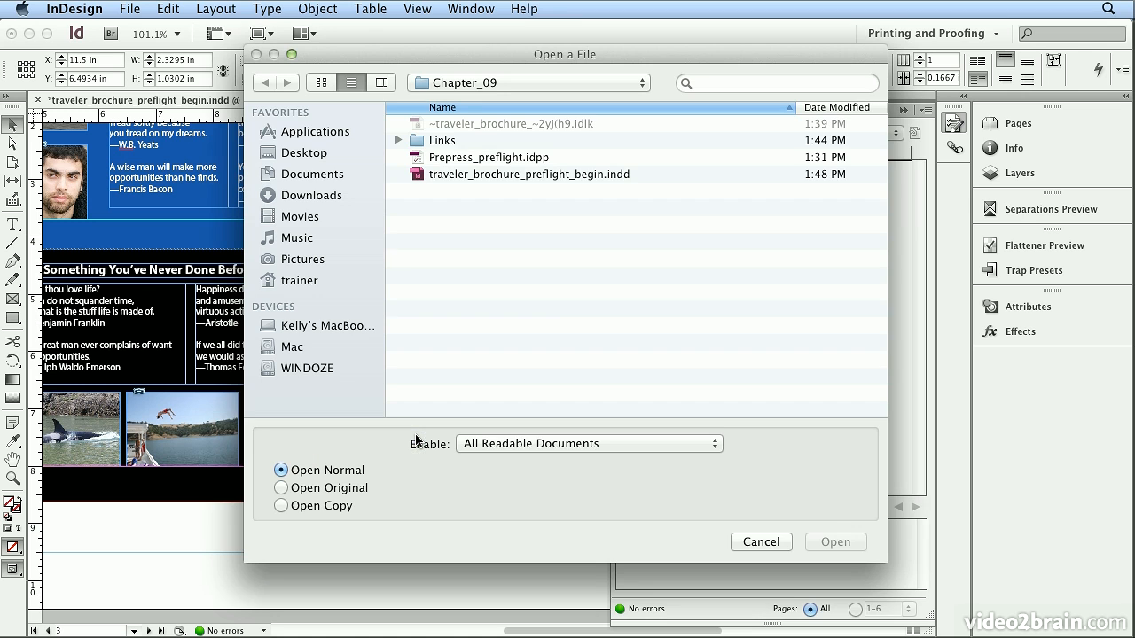
click(497, 160)
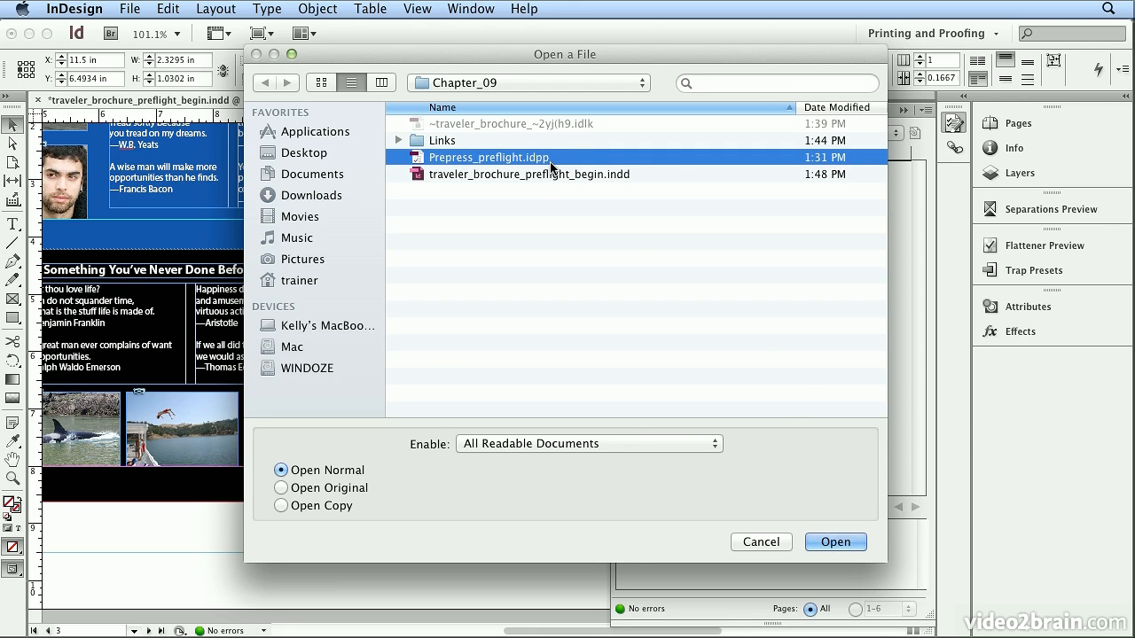
click(833, 543)
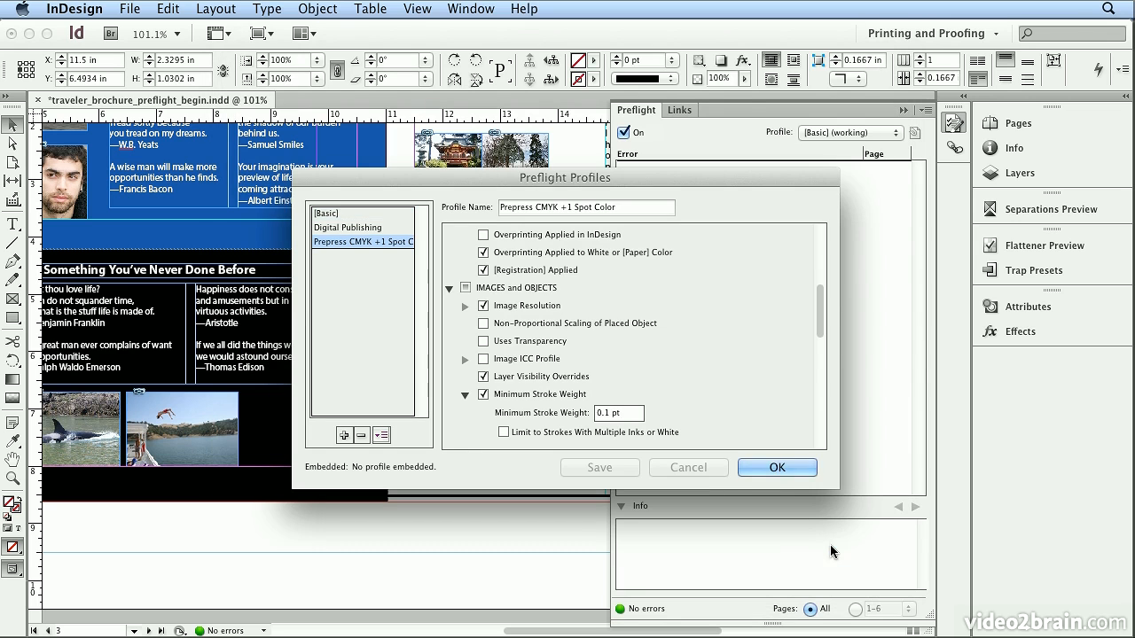
Review the loaded profile's LINKS, COLOR, and IMAGES and OBJECTS checks, including the spot color and image resolution limits.
drag(820, 330, 821, 269)
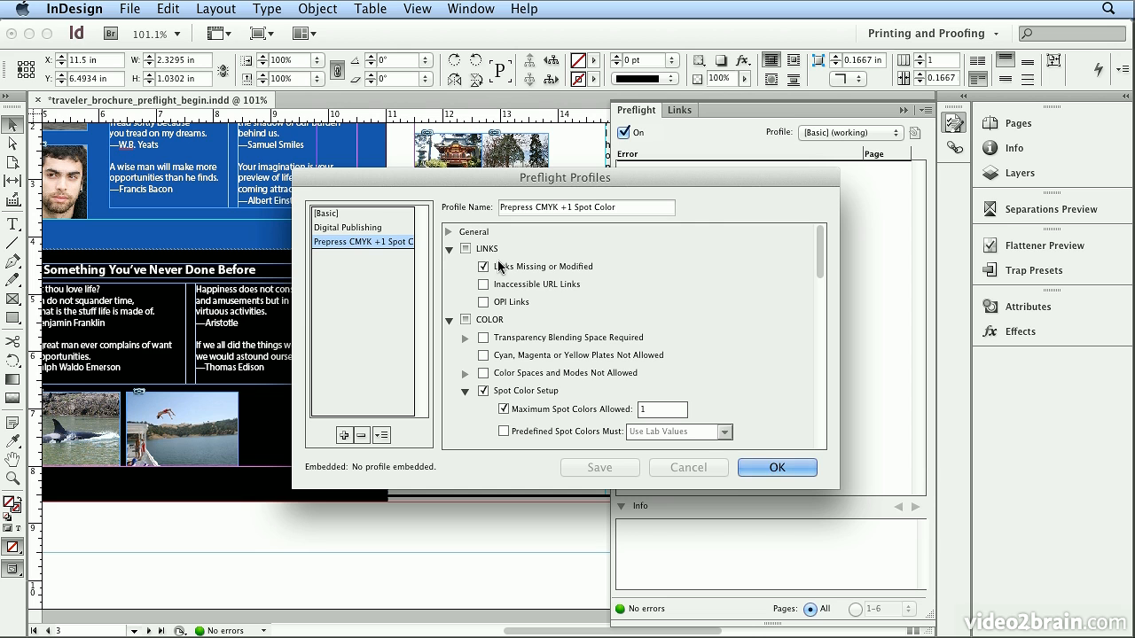
click(447, 251)
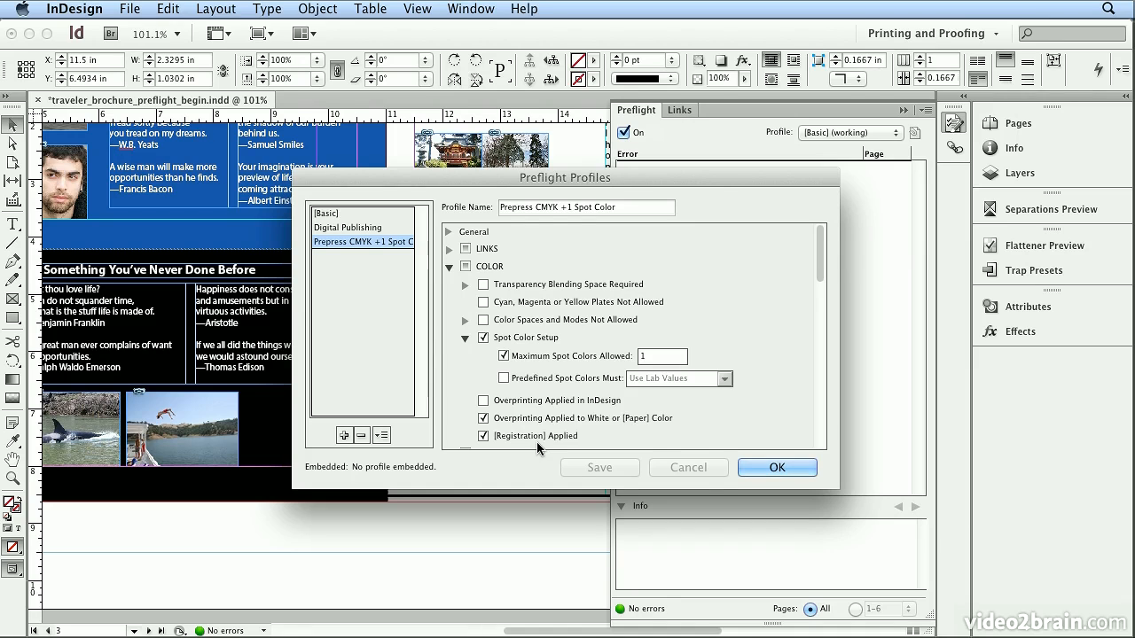
click(464, 338)
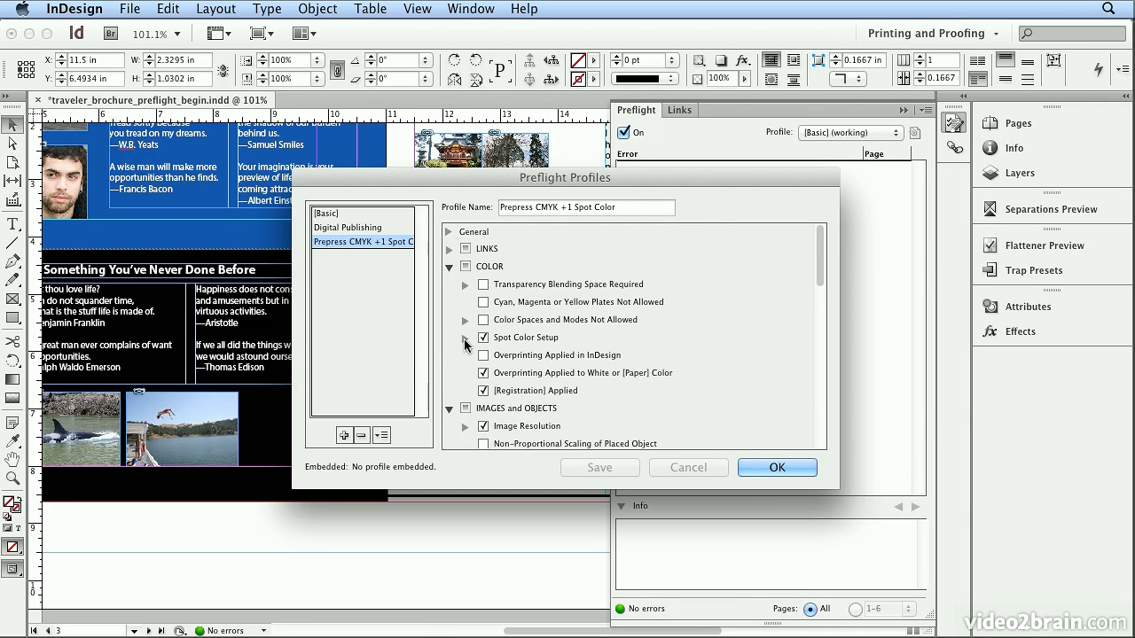
click(448, 267)
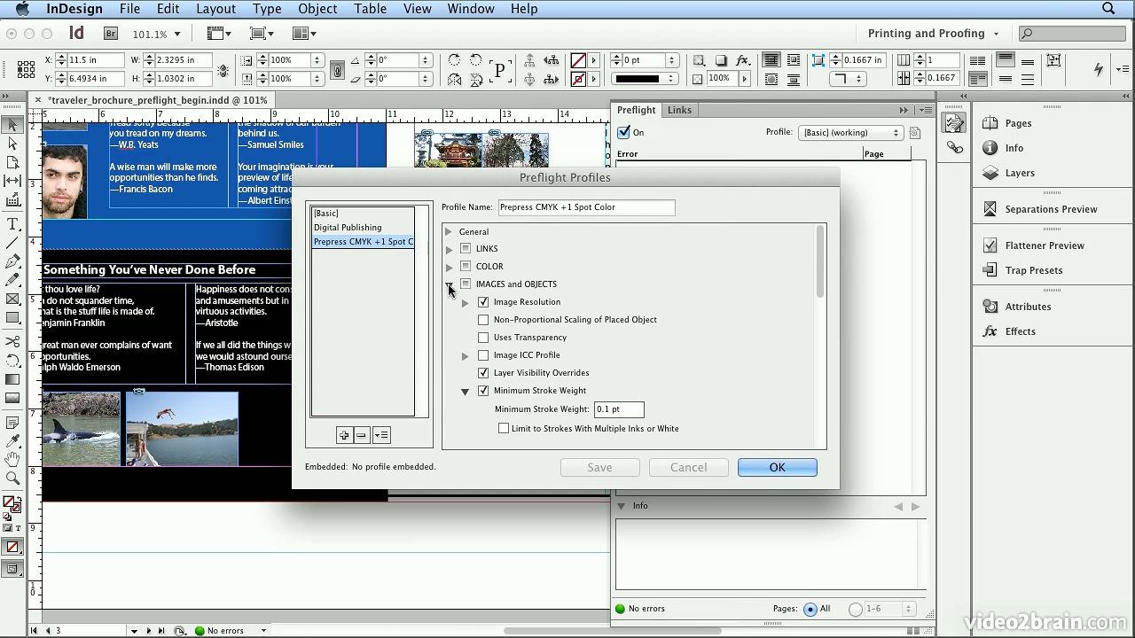
click(464, 304)
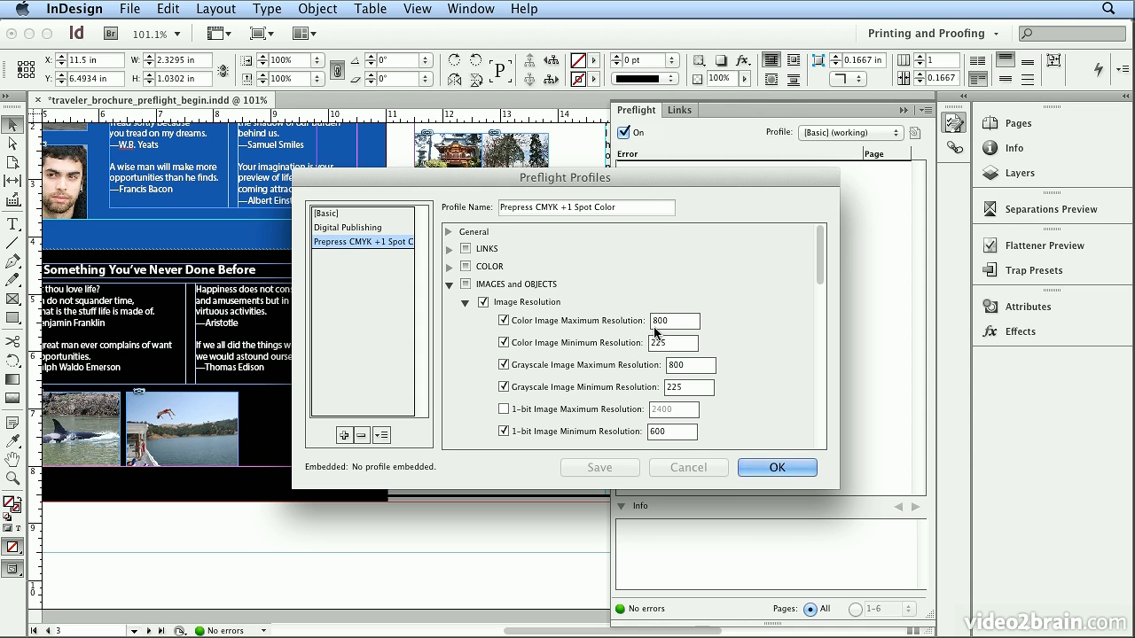
click(449, 285)
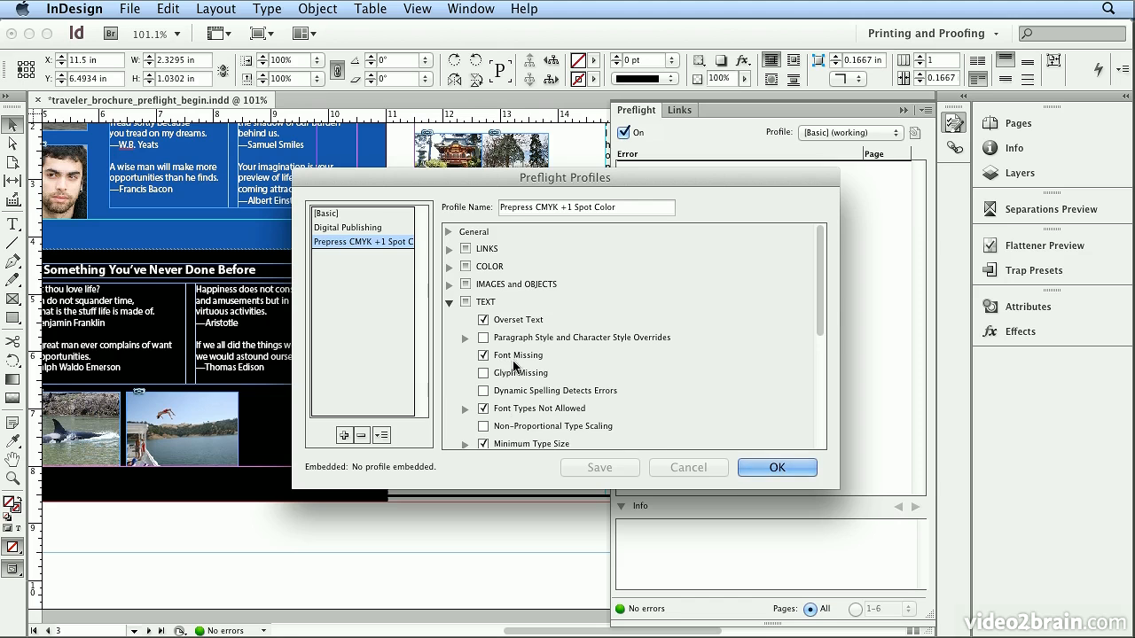
Review the profile's TEXT and DOCUMENT checks, including the disallowed font types and the minimum type size.
click(465, 409)
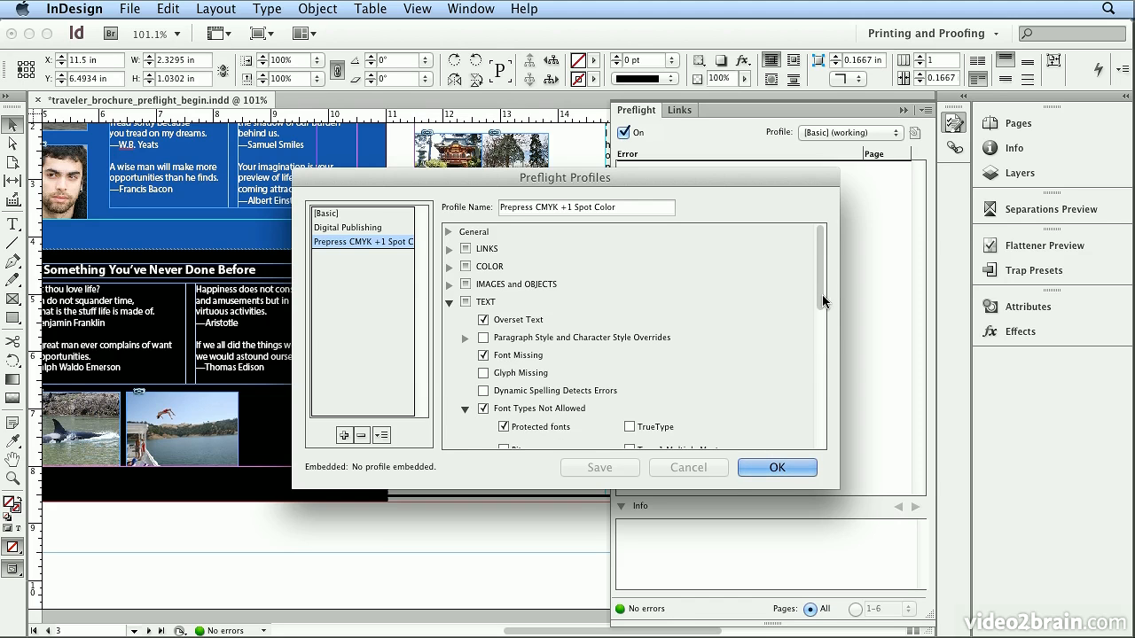
scroll(821, 319, down, 2)
scroll(820, 324, down, 5)
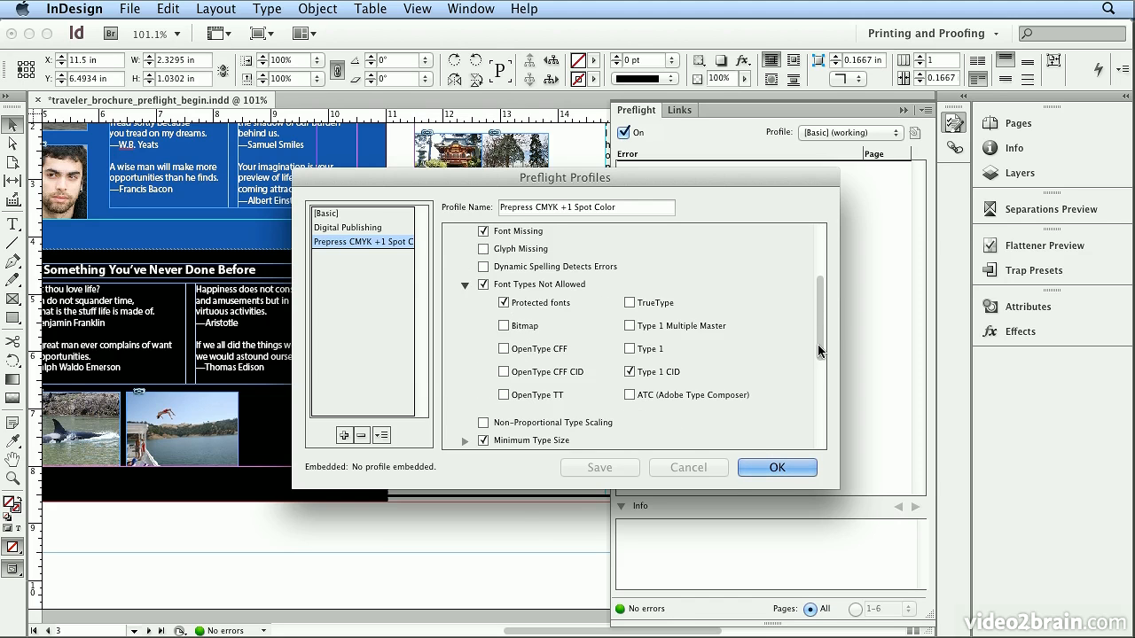
click(465, 285)
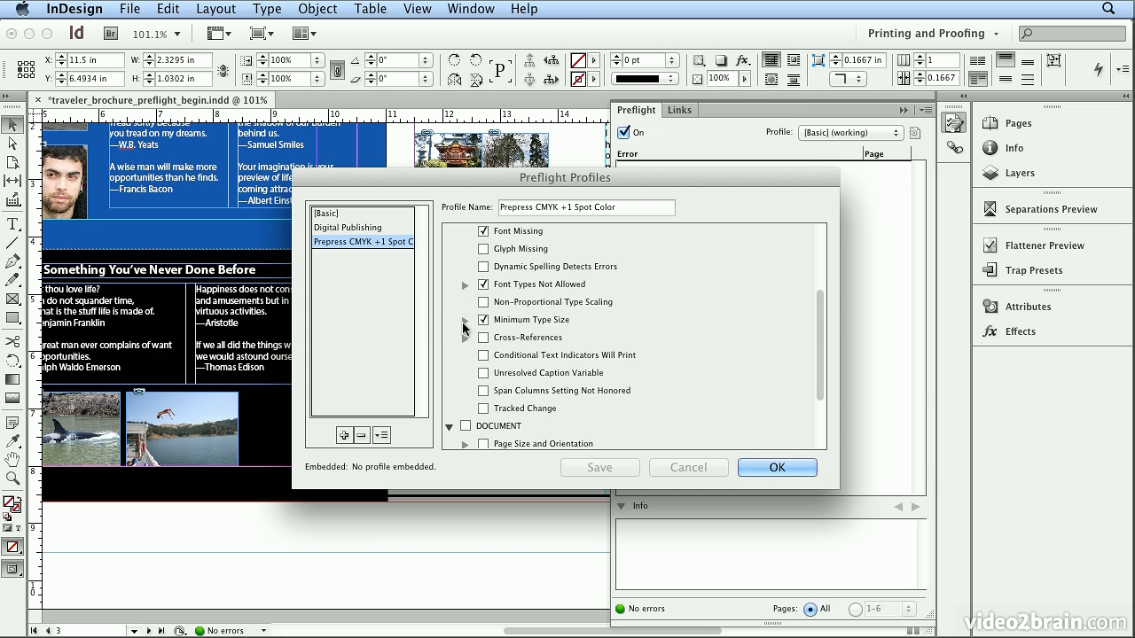
click(465, 320)
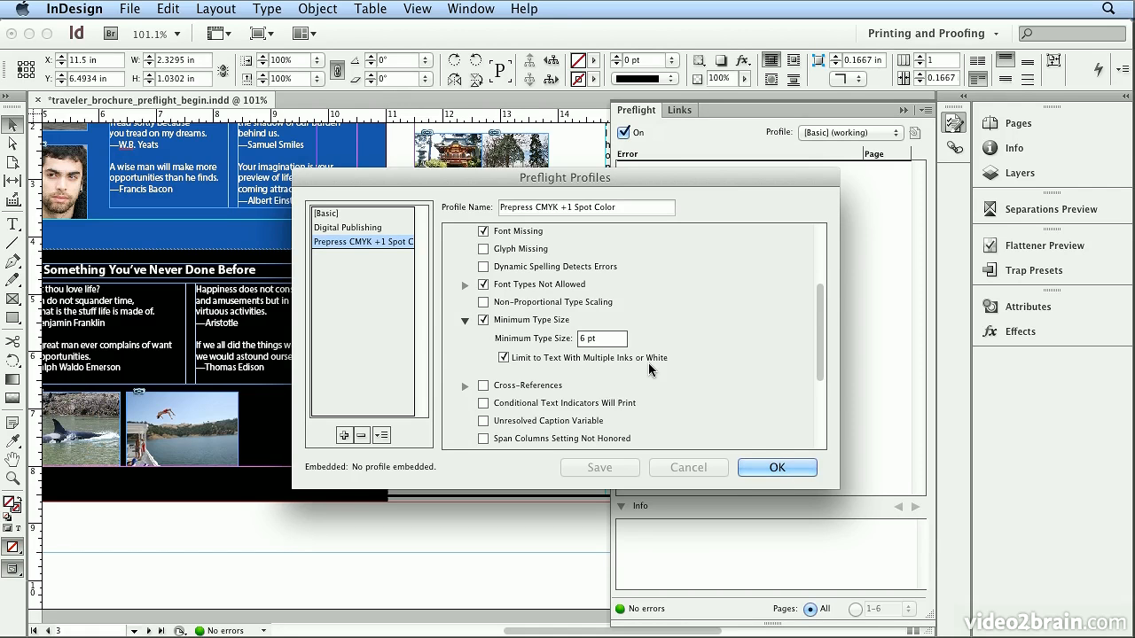
click(464, 320)
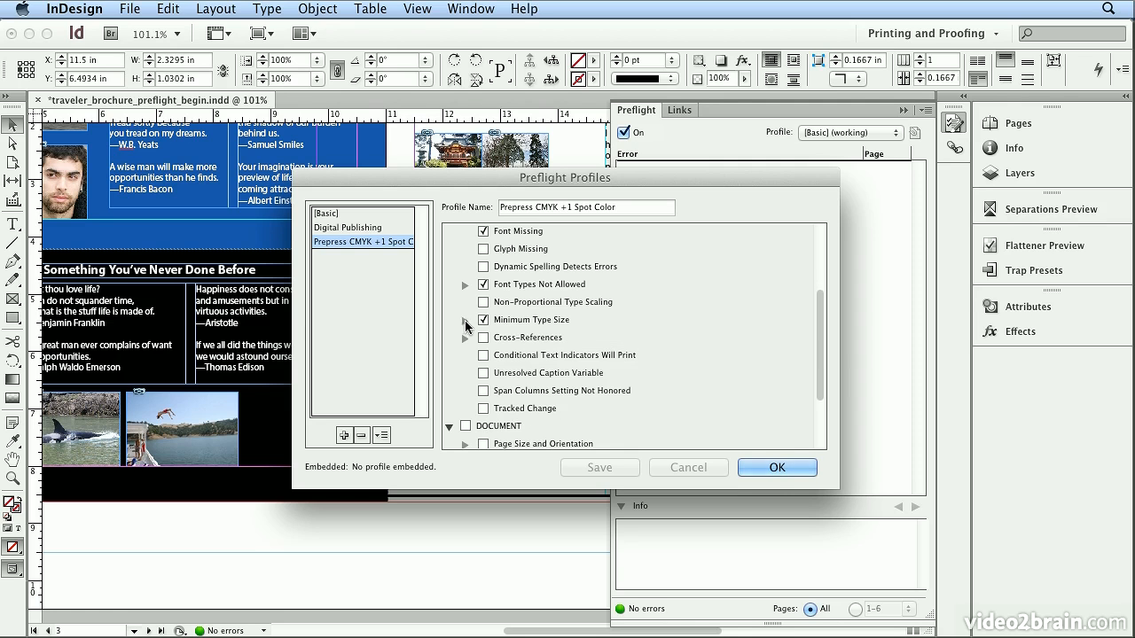
scroll(820, 363, up, 10)
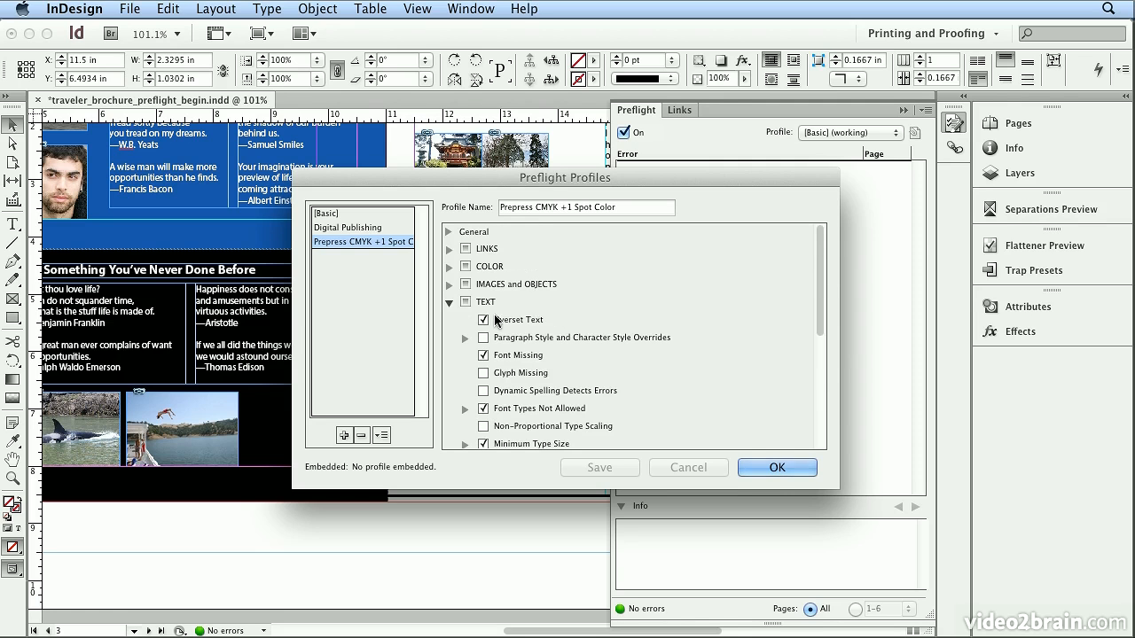
click(449, 302)
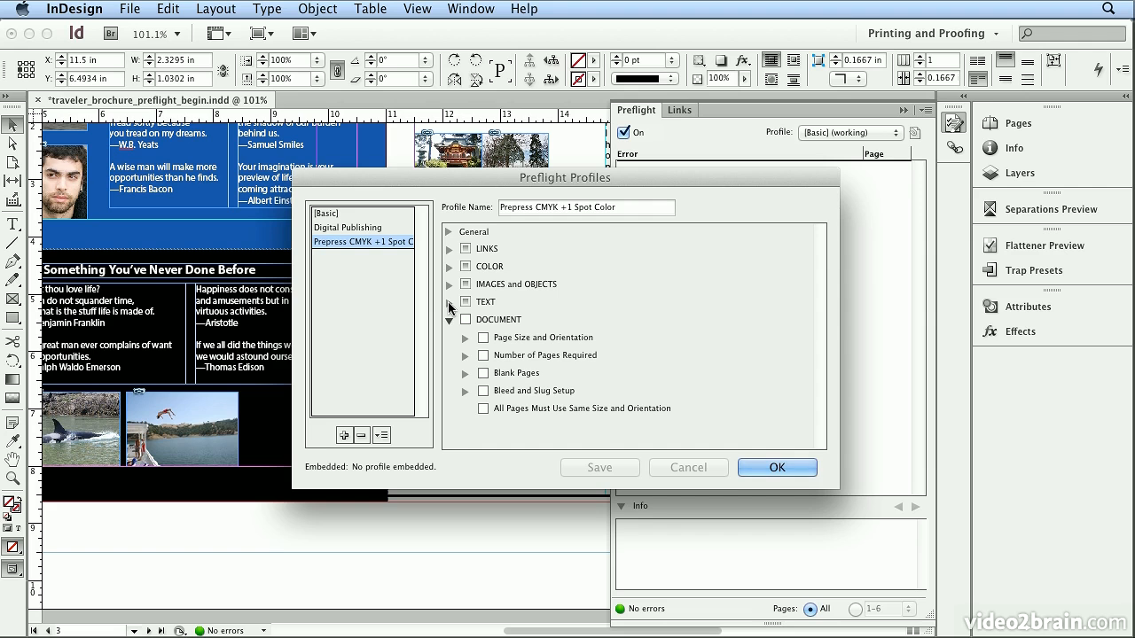
click(450, 320)
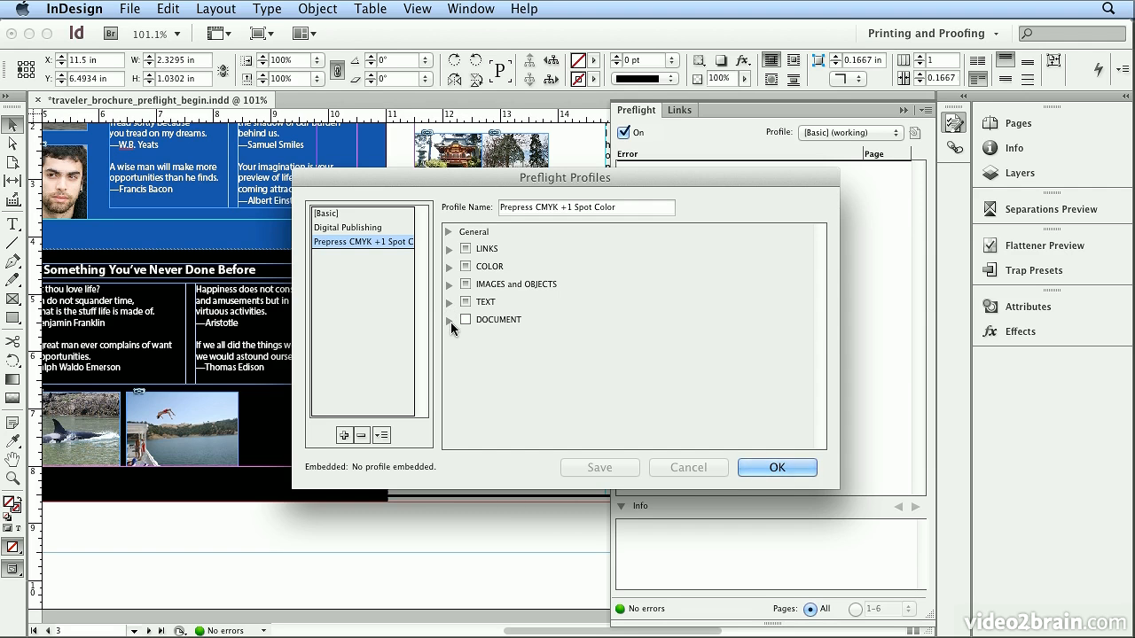
Accept the loaded profile, make Prepress CMYK +1 Spot Color the active preflight profile, and embed it in the document.
click(763, 470)
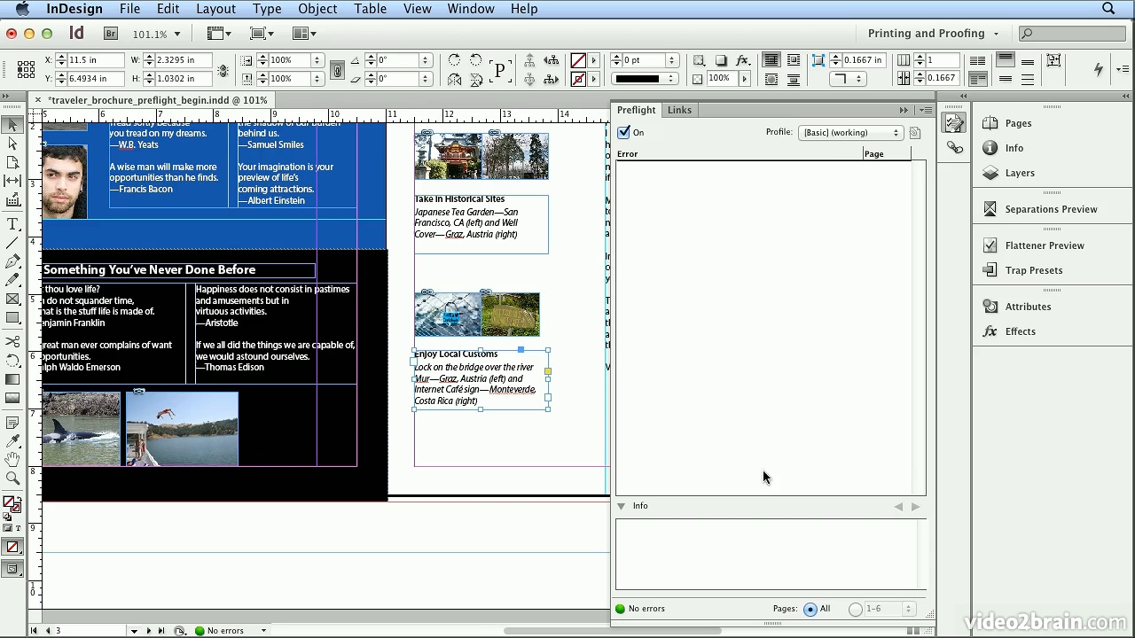
click(838, 133)
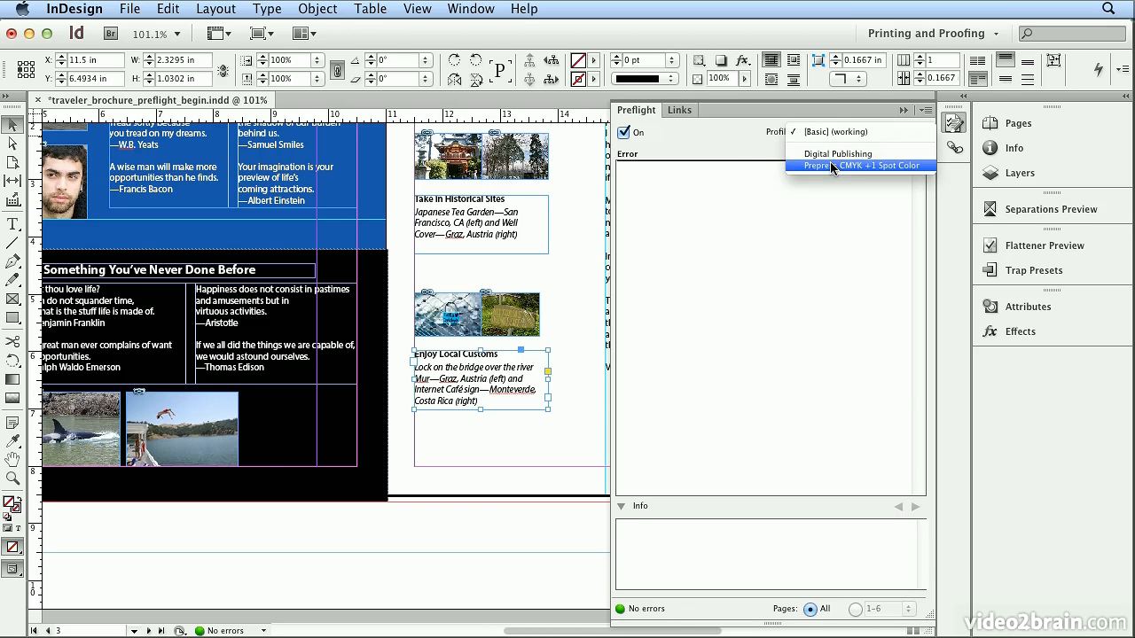
click(831, 169)
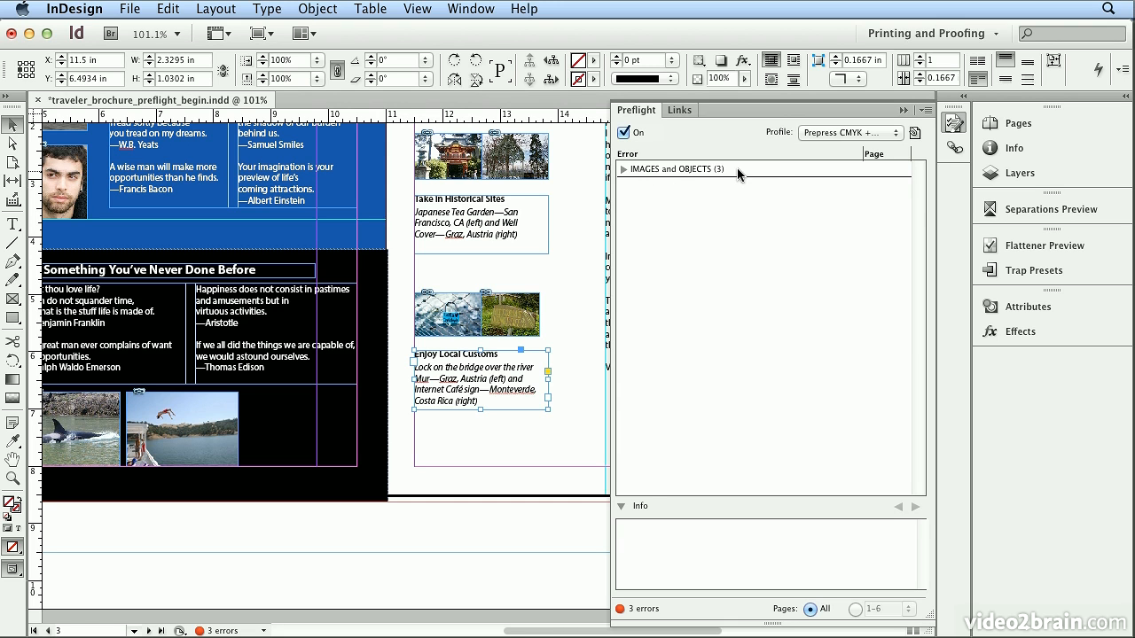
click(915, 134)
Examine the Image resolution errors for blue_lock_begin.jpg and costa_rica_sign.psd, locating each image on page 3.
click(623, 169)
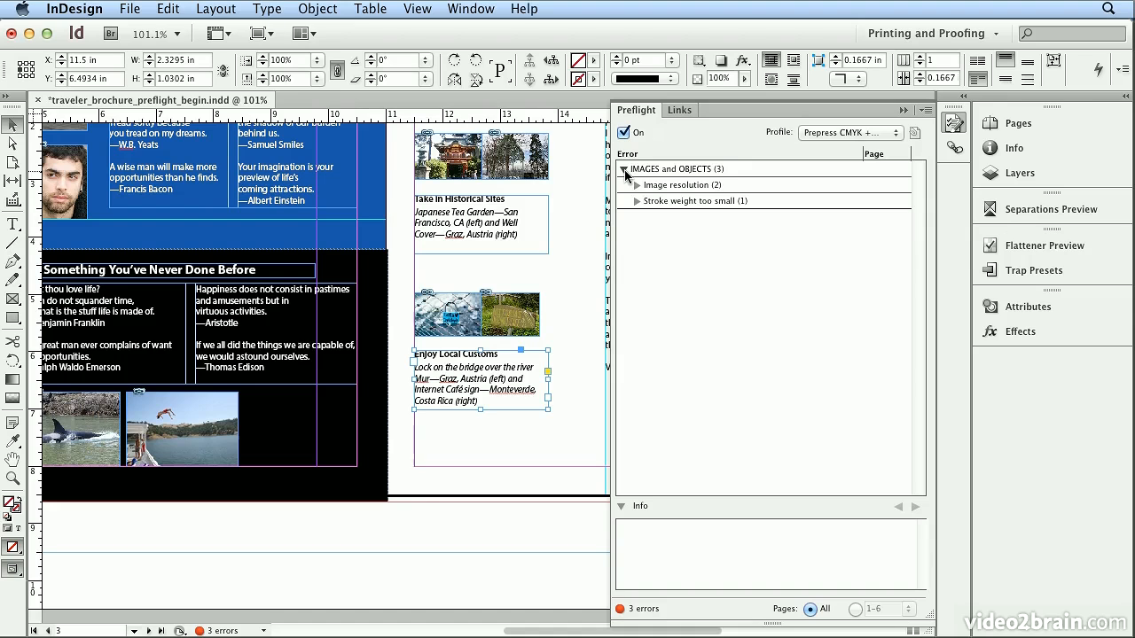
click(637, 185)
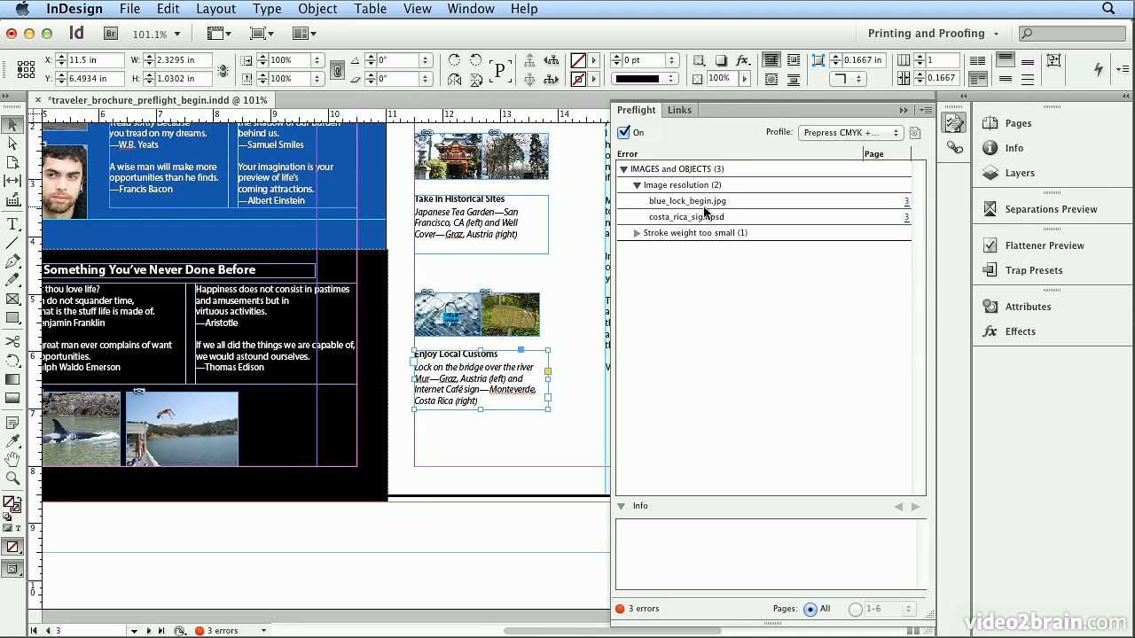
click(906, 202)
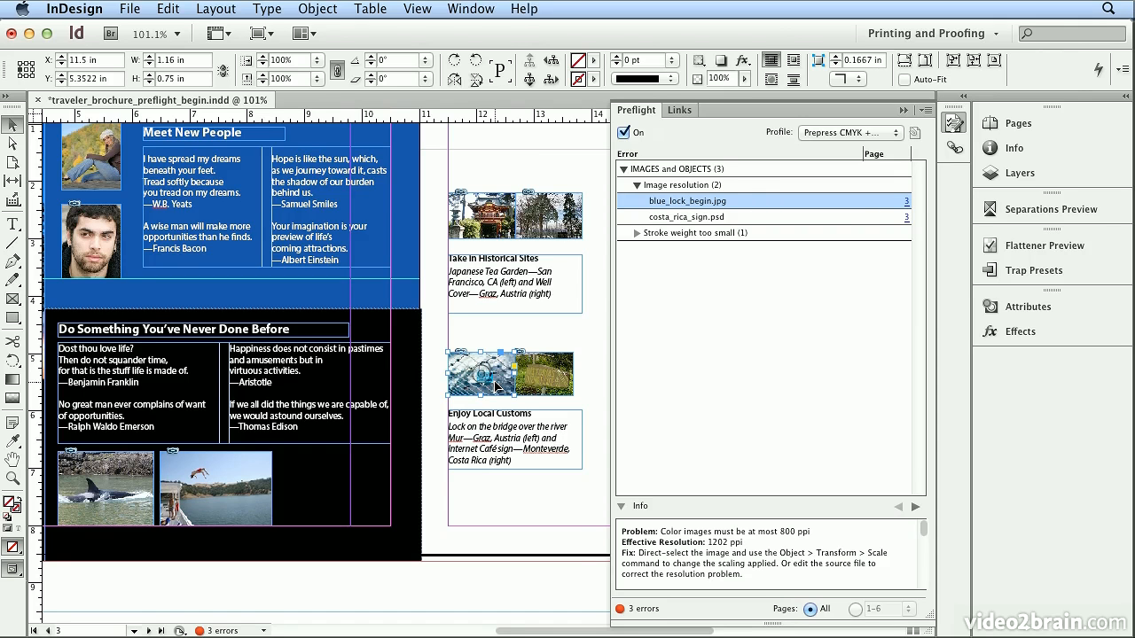
click(906, 216)
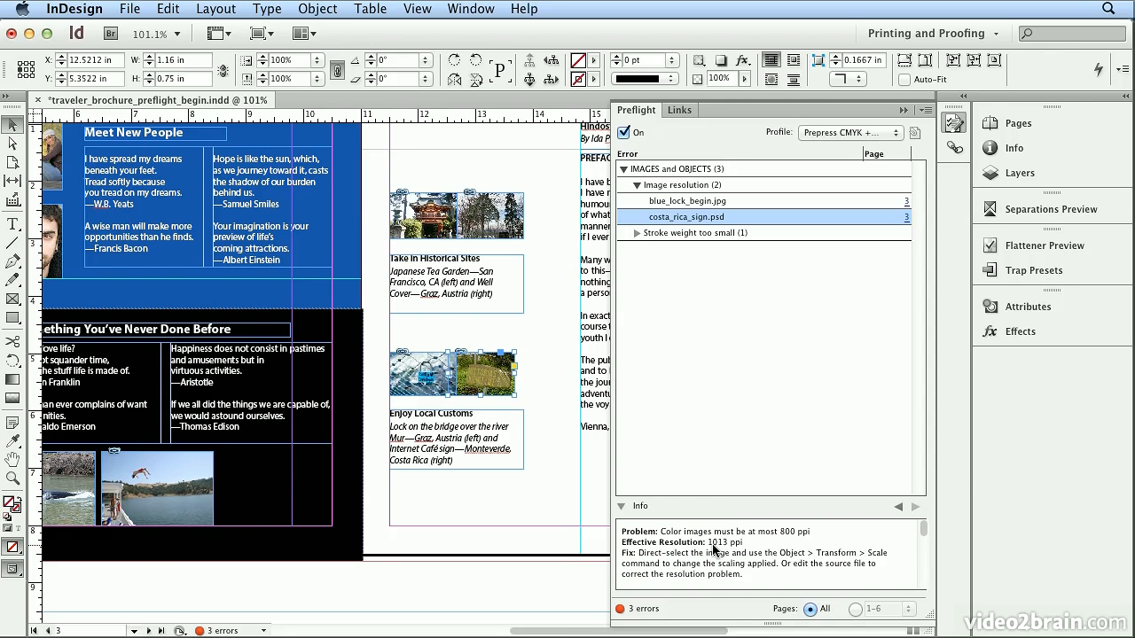
Locate the line on page 3 flagged as Stroke weight too small and set its stroke weight to 0.1 pt.
click(636, 233)
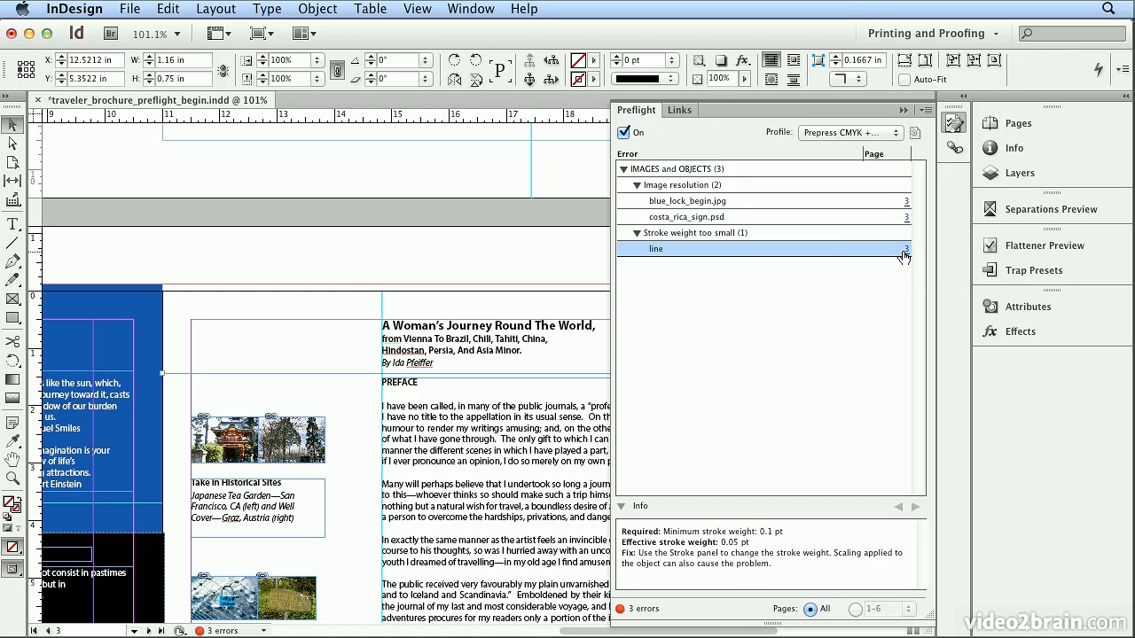
click(904, 251)
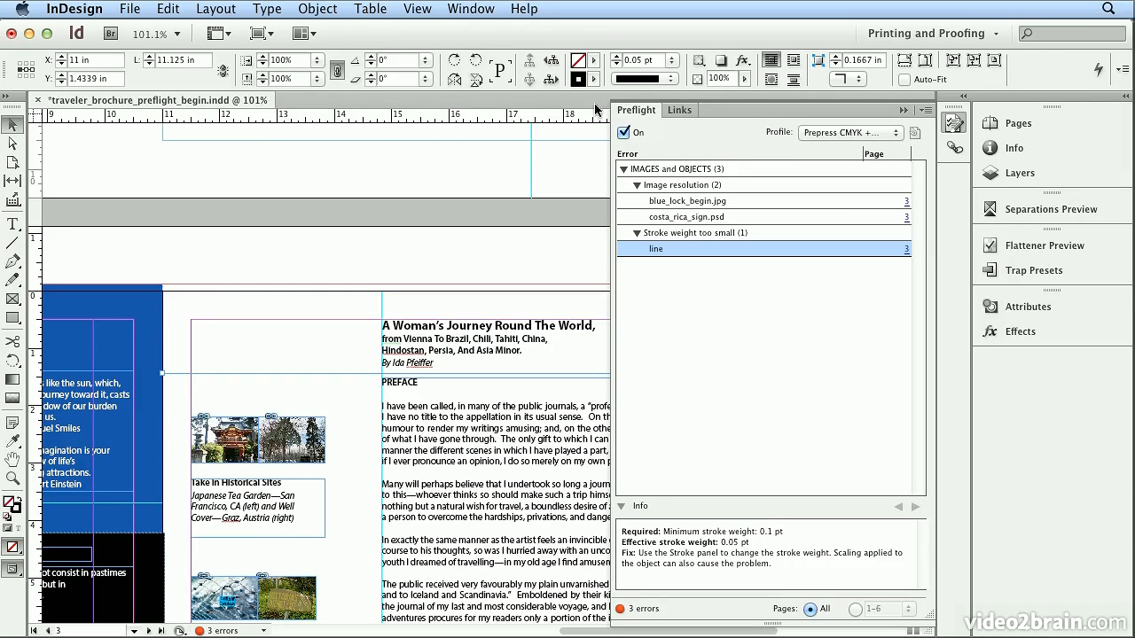
triple_click(637, 59)
text(.1pt)
key(Return)
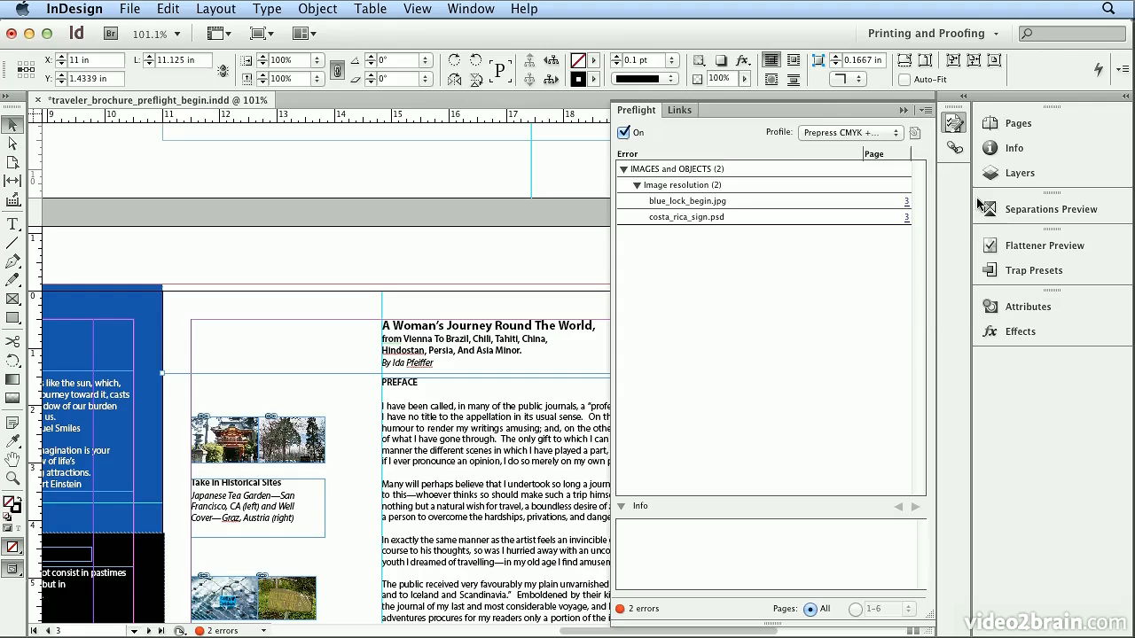
Go to page 1 of the brochure and fit the page in the window.
click(996, 122)
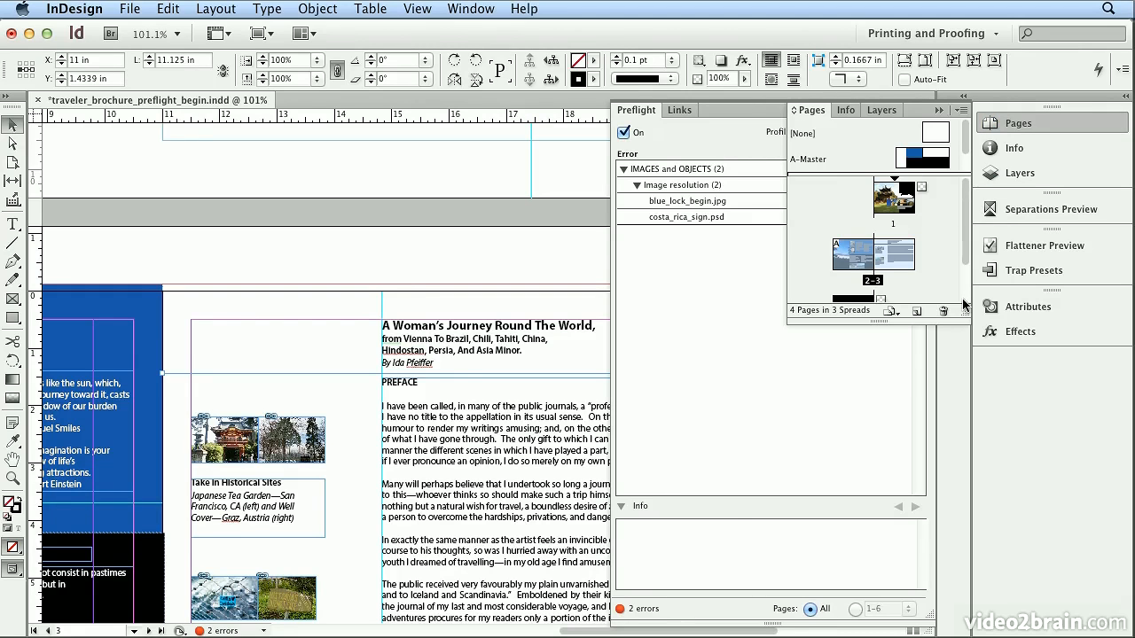
click(1006, 125)
click(962, 125)
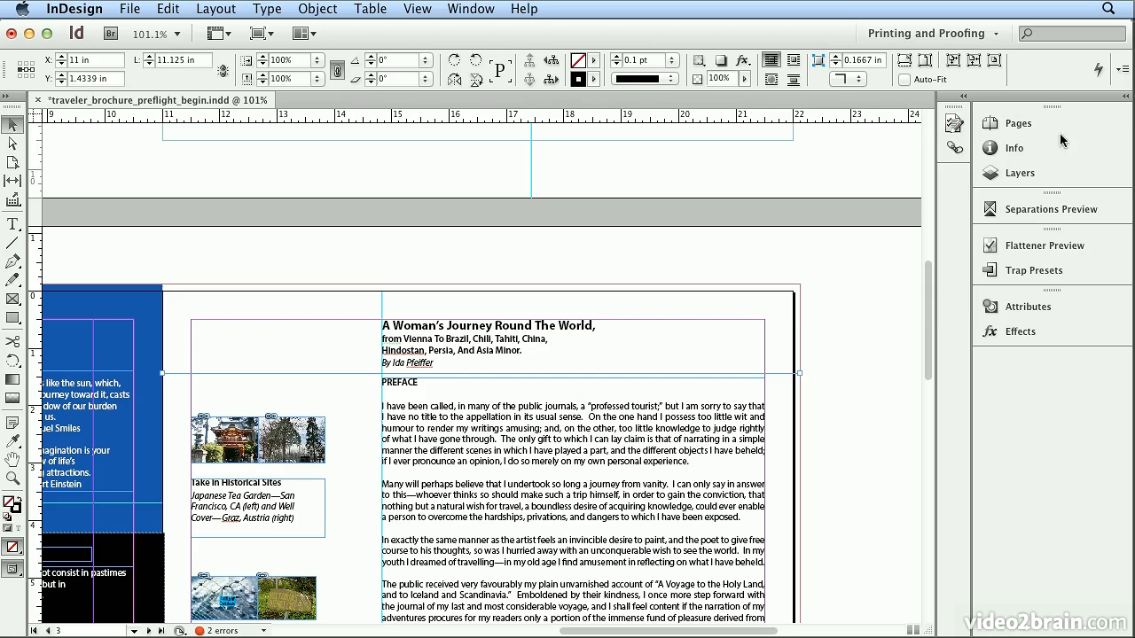
click(1006, 123)
click(905, 208)
double_click(905, 207)
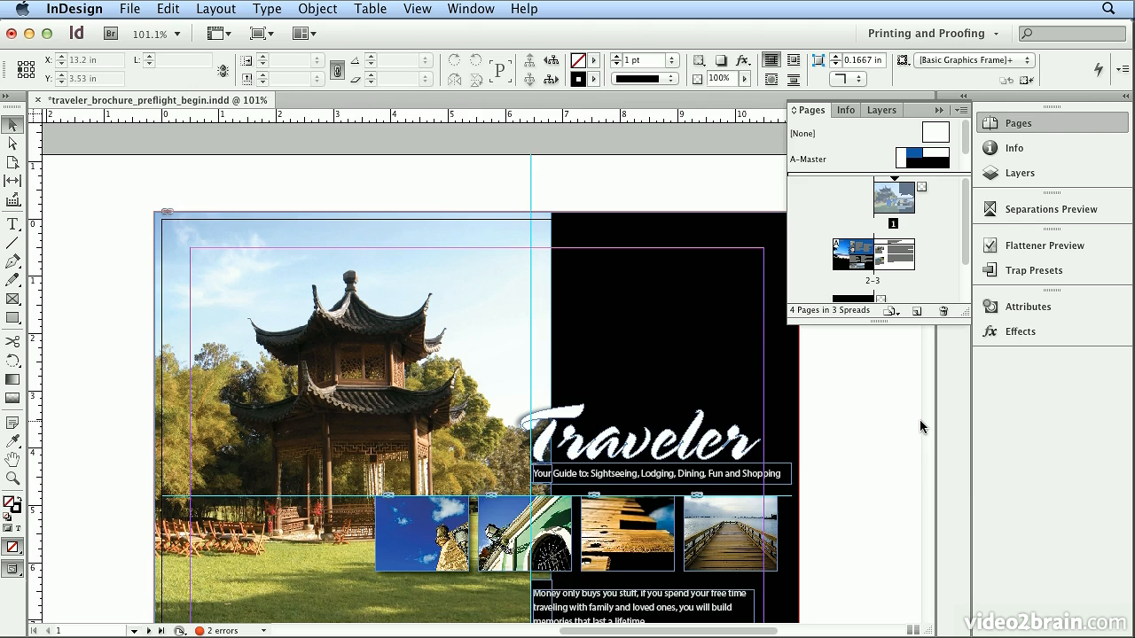
key(super+0)
Save the document under the new name traveler_brochure_preflight_end.indd in the Chapter_09 folder.
click(130, 8)
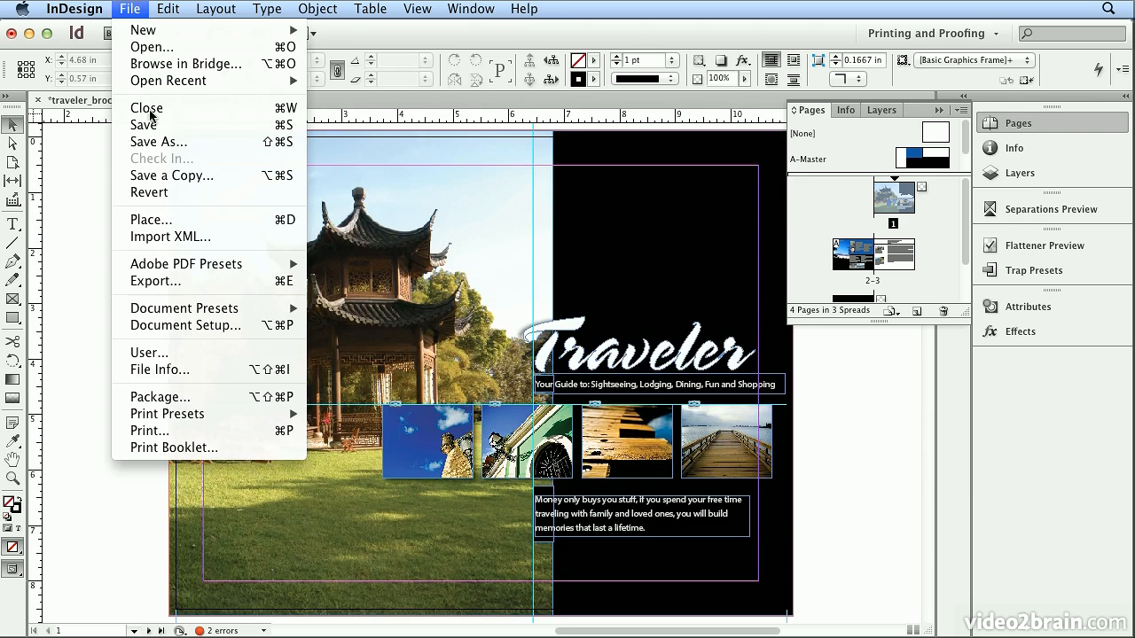
click(158, 142)
click(648, 108)
drag(648, 108, 617, 107)
text(end)
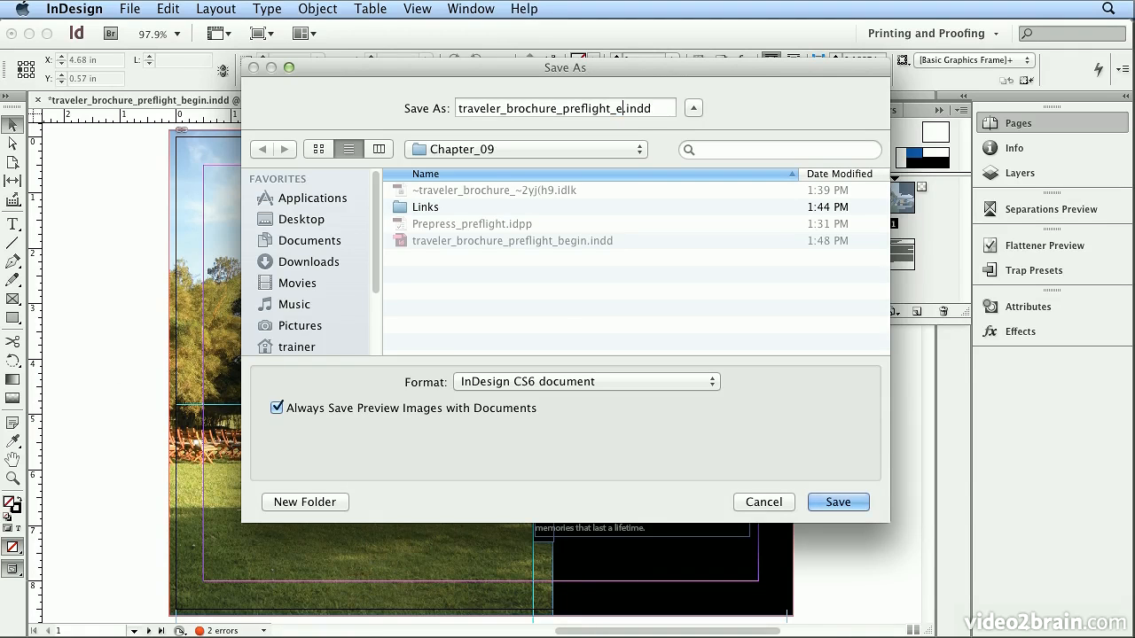
click(838, 502)
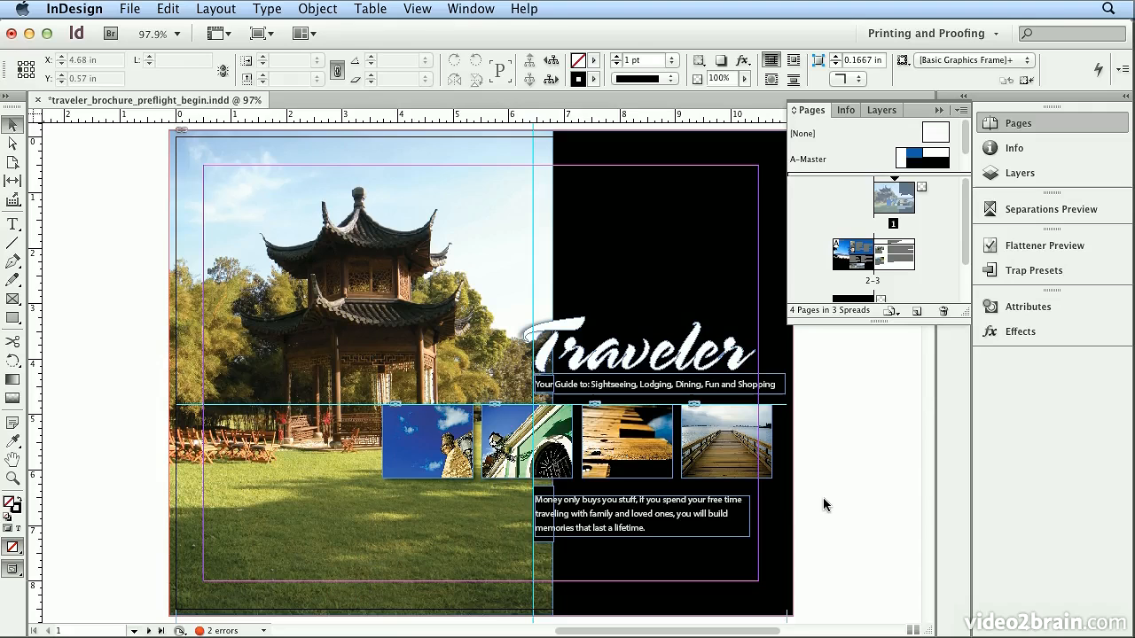
Start packaging the document and review its fonts, links and images, colors and inks, and print settings.
click(131, 8)
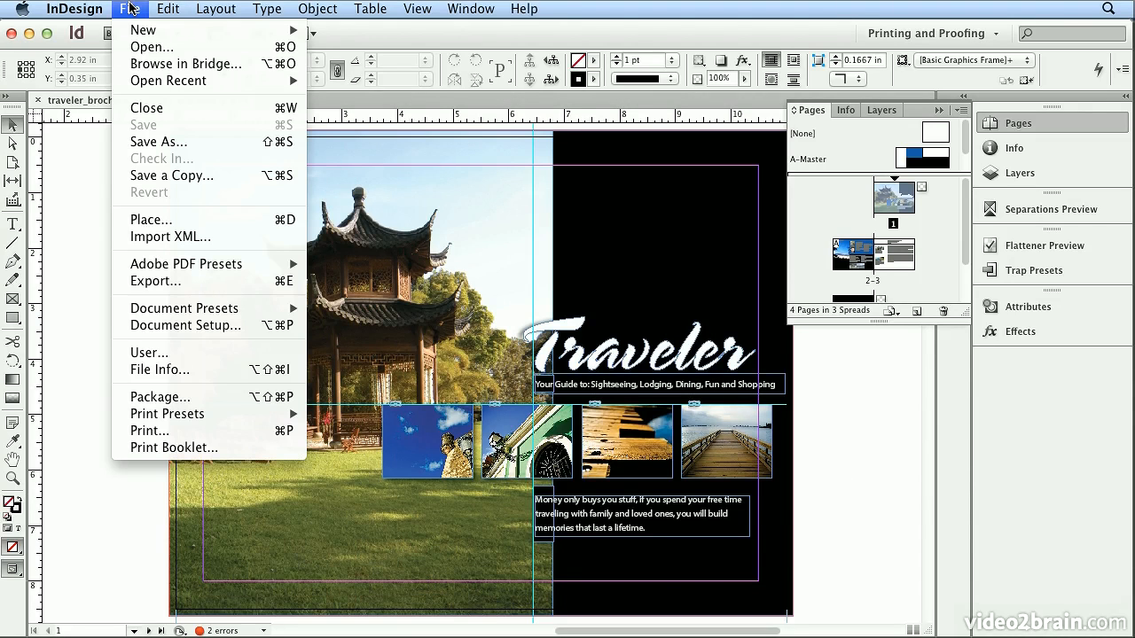
click(159, 396)
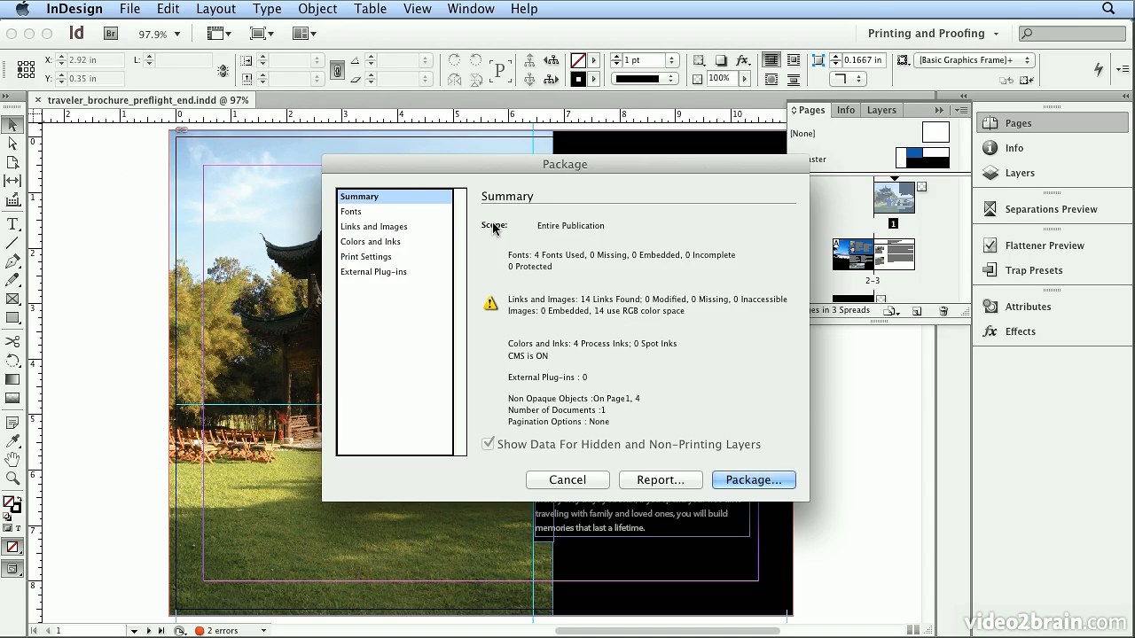
click(397, 211)
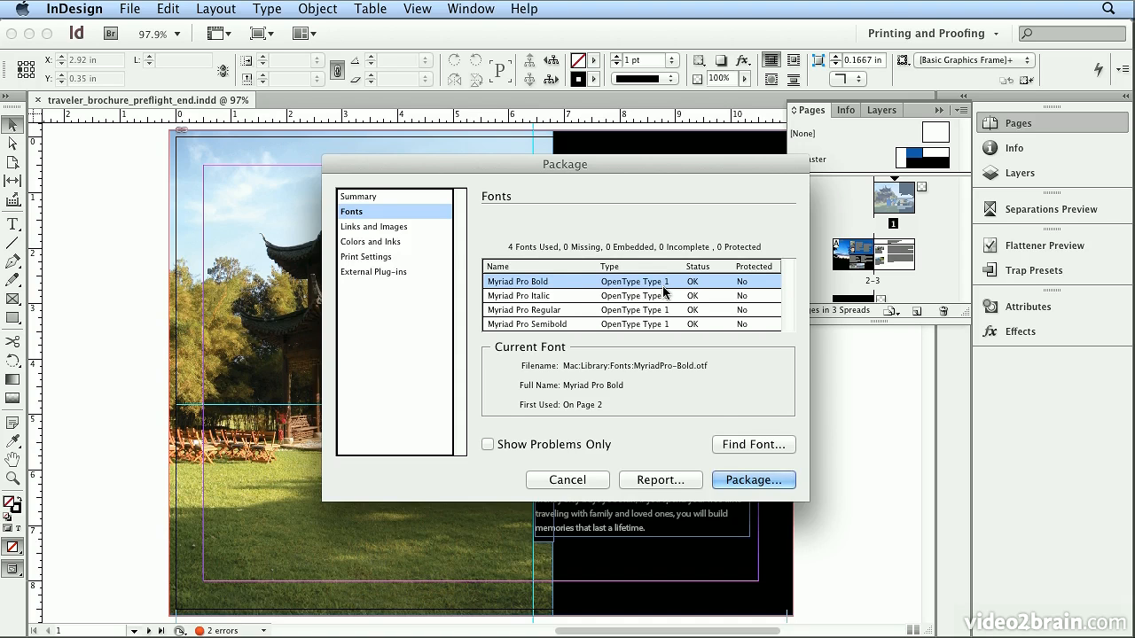
click(415, 228)
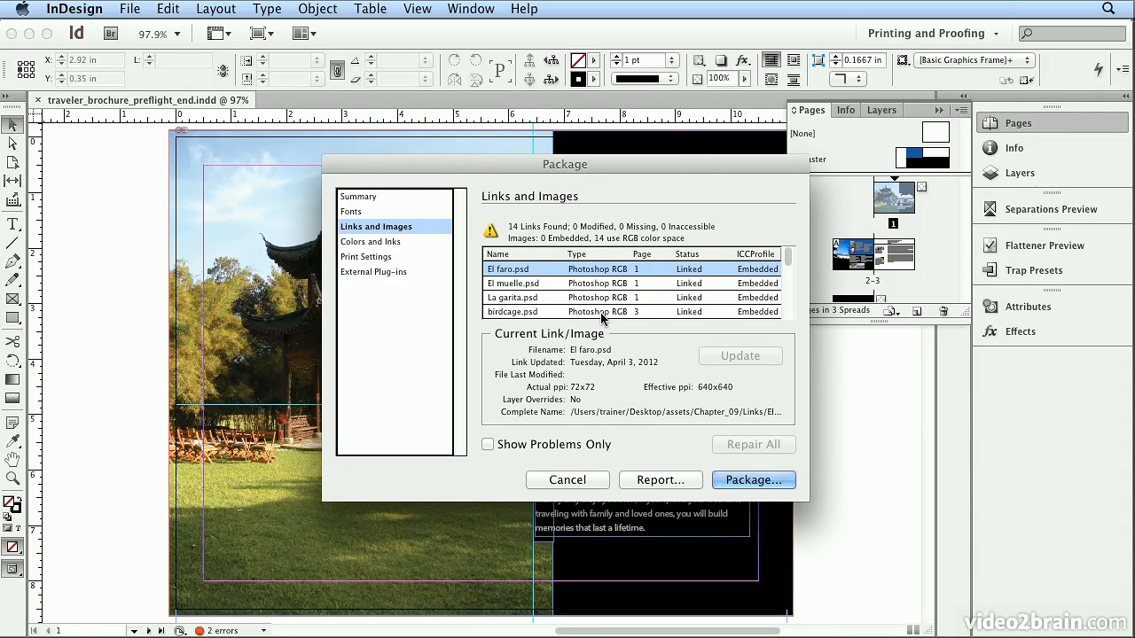
mouse_move(784, 266)
mouse_down()
mouse_move(787, 312)
mouse_move(787, 257)
mouse_up()
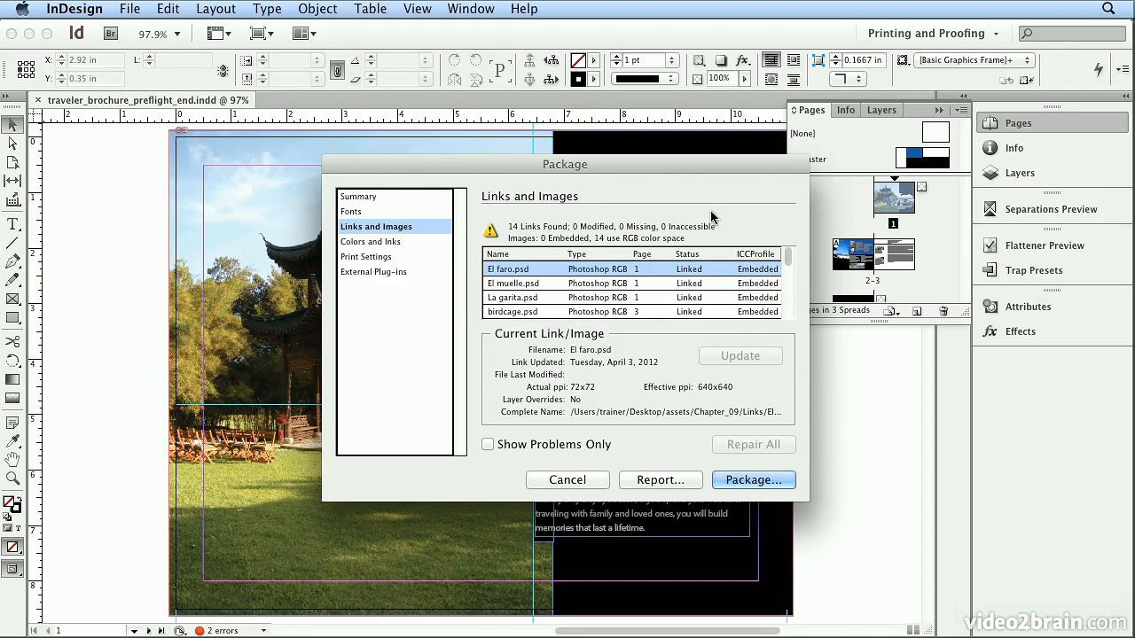
click(424, 242)
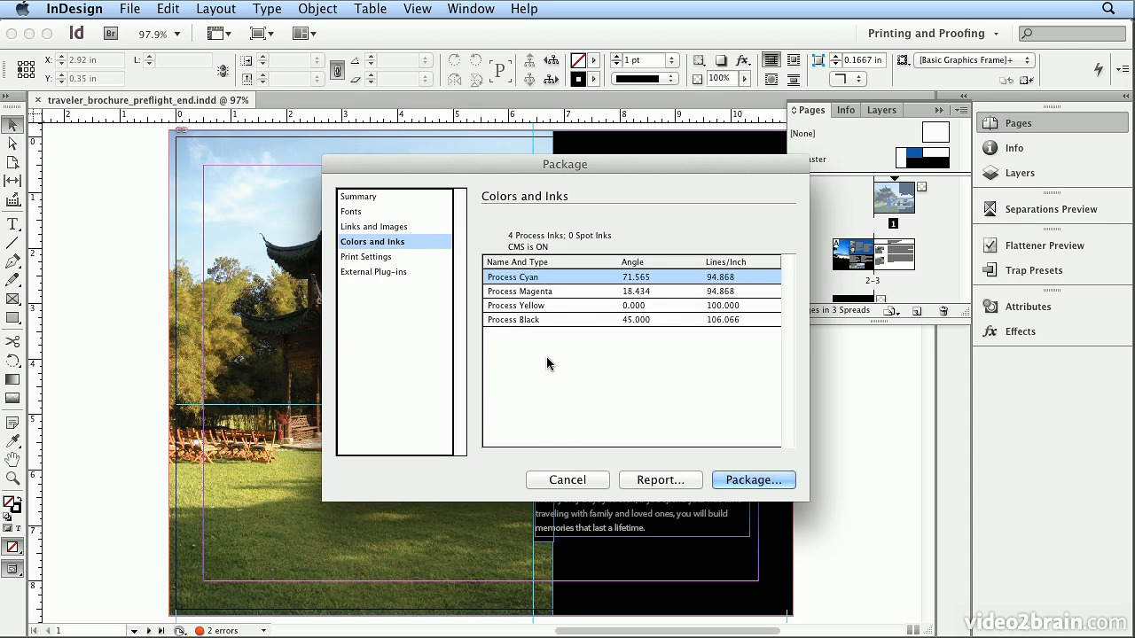
click(384, 262)
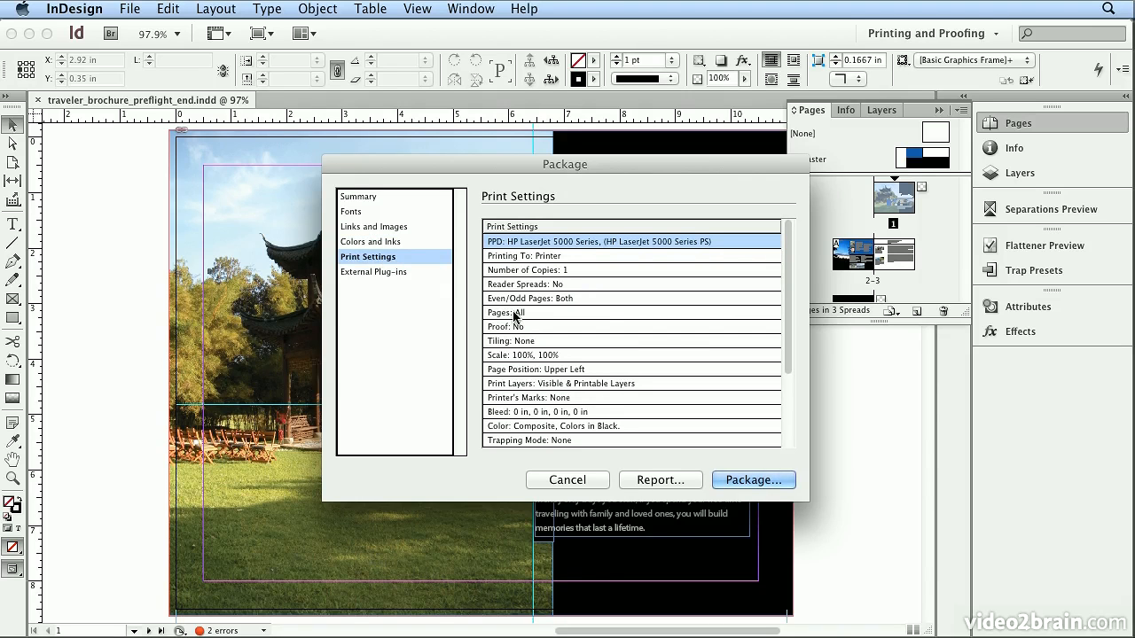
Continue to the printing instructions, add the note "RGB to CMYK when you PDF", and accept them.
click(755, 479)
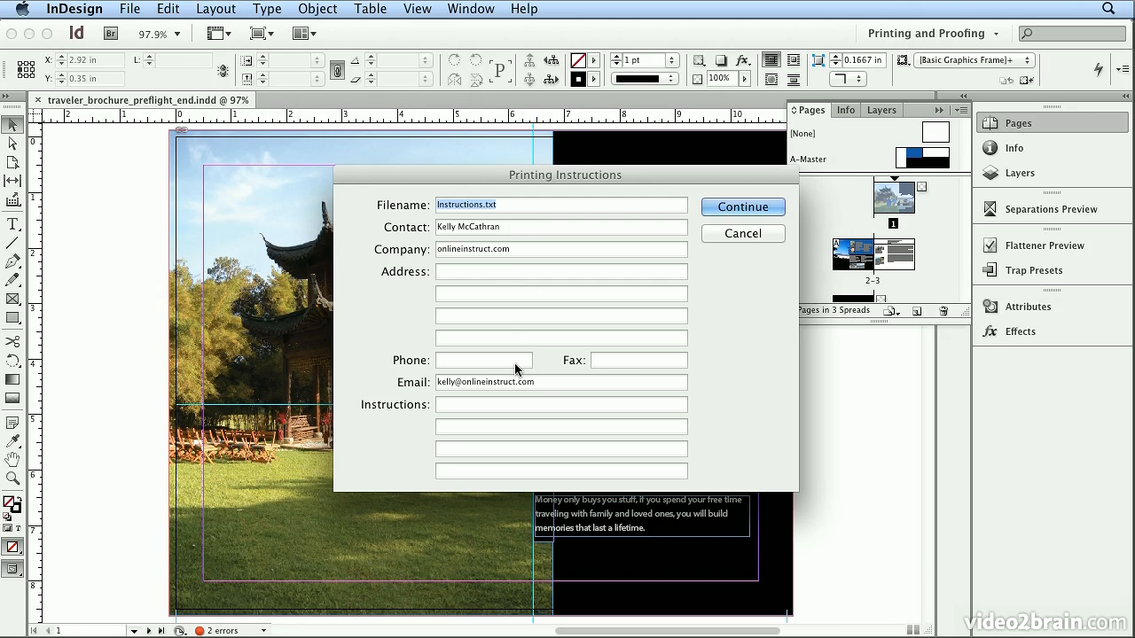
click(482, 223)
click(497, 382)
text(RGB to CMYK whe)
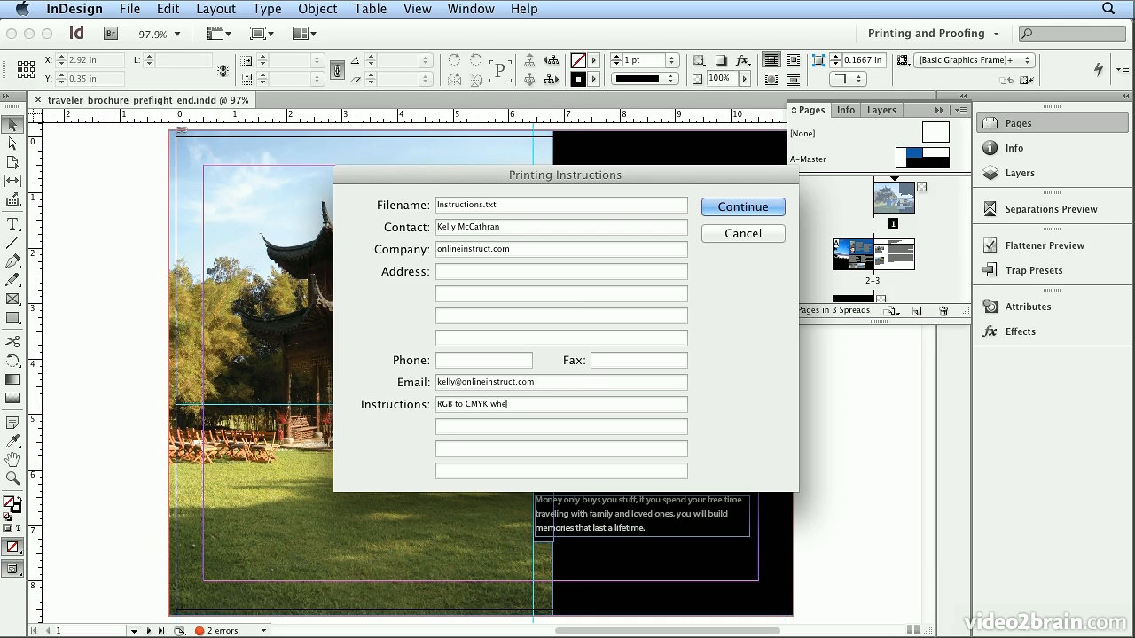
text(n you PDF)
click(759, 215)
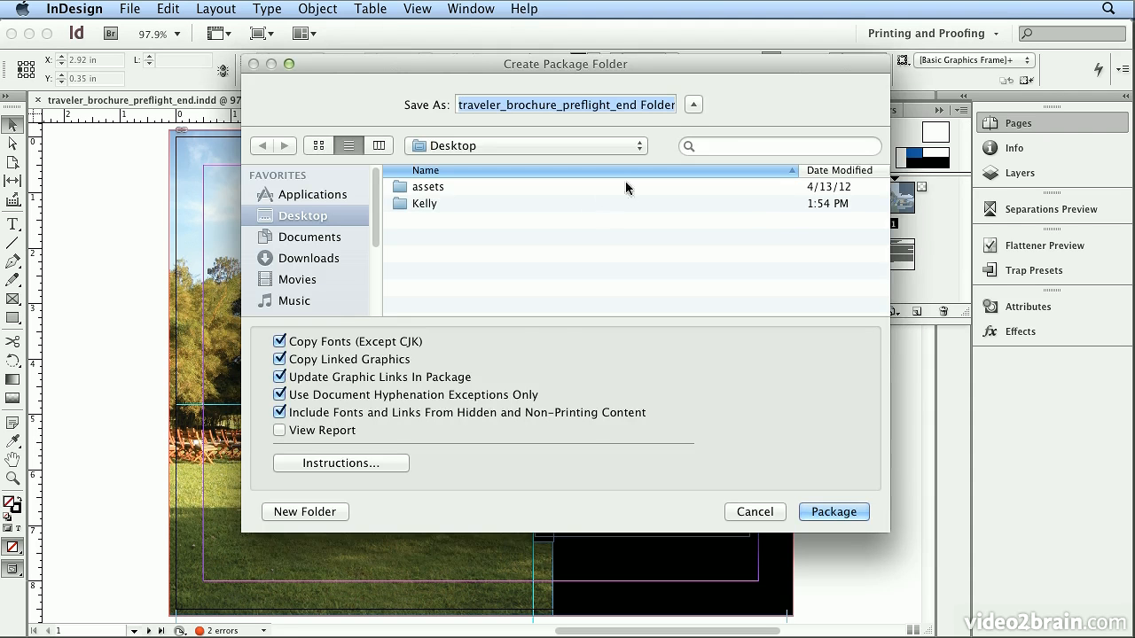
Create the package folder on the Desktop with View Report enabled, and accept the font licensing warning so that it is not shown again.
click(334, 429)
click(829, 512)
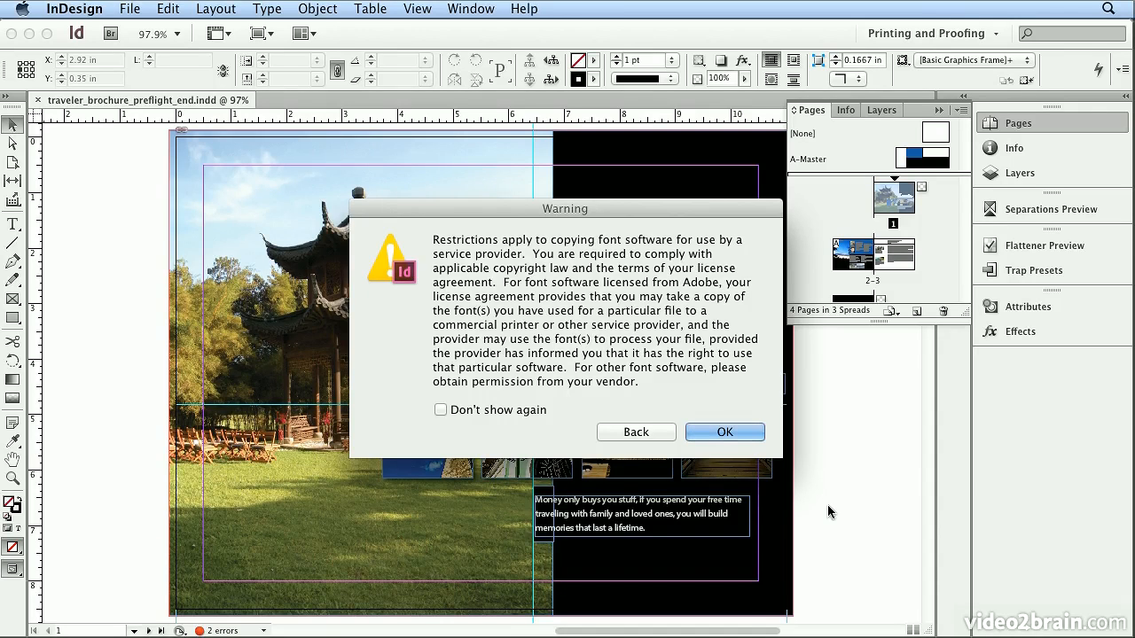
click(479, 409)
click(694, 431)
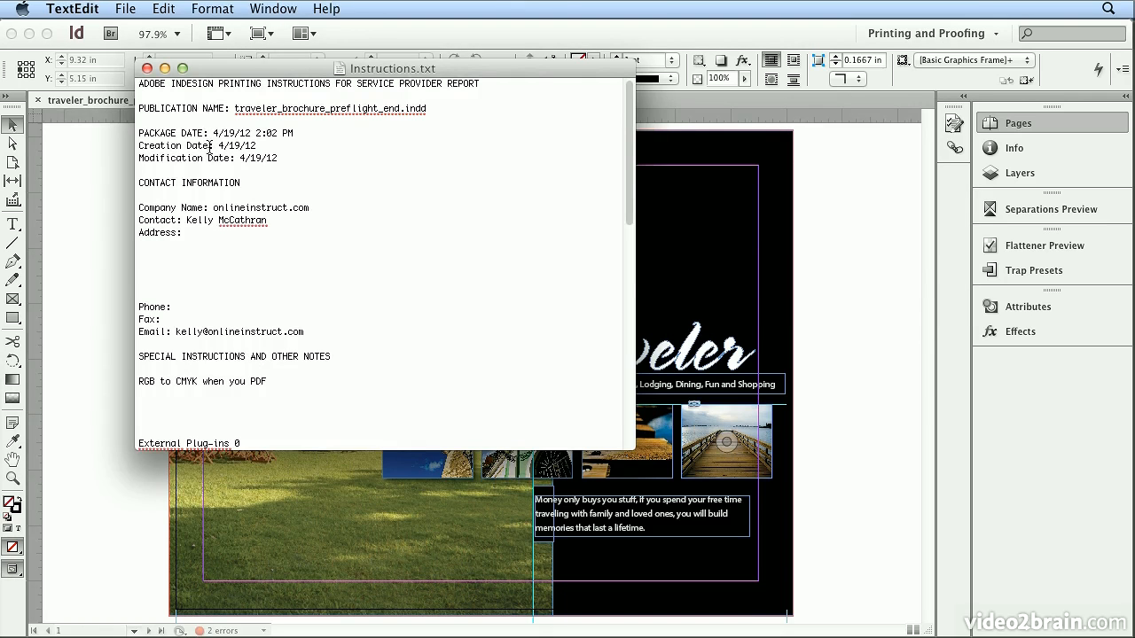
Read through the Instructions.txt report, checking the special instructions, packaged fonts, colors and inks, print settings, and file package list.
scroll(627, 175, down, 5)
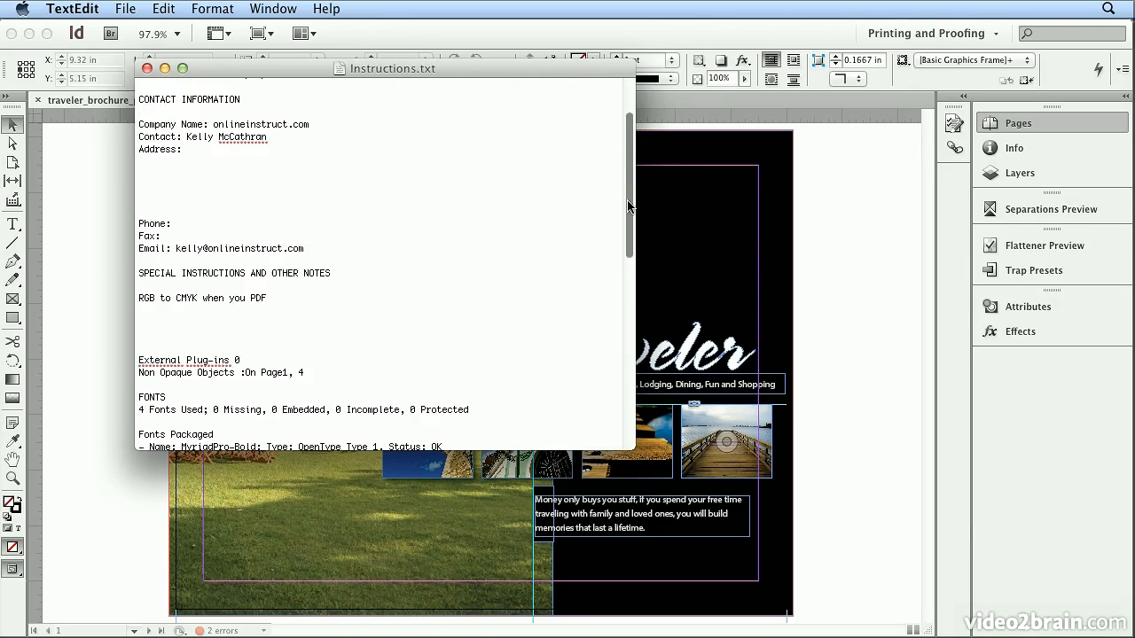
drag(166, 171, 257, 220)
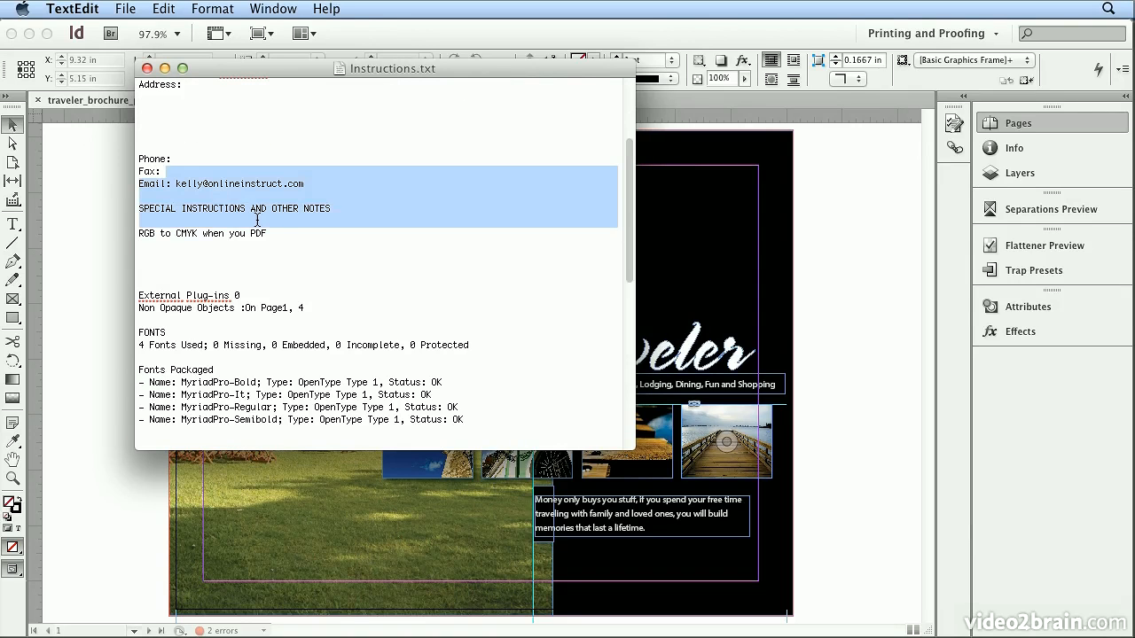
drag(183, 223, 223, 250)
drag(378, 357, 424, 414)
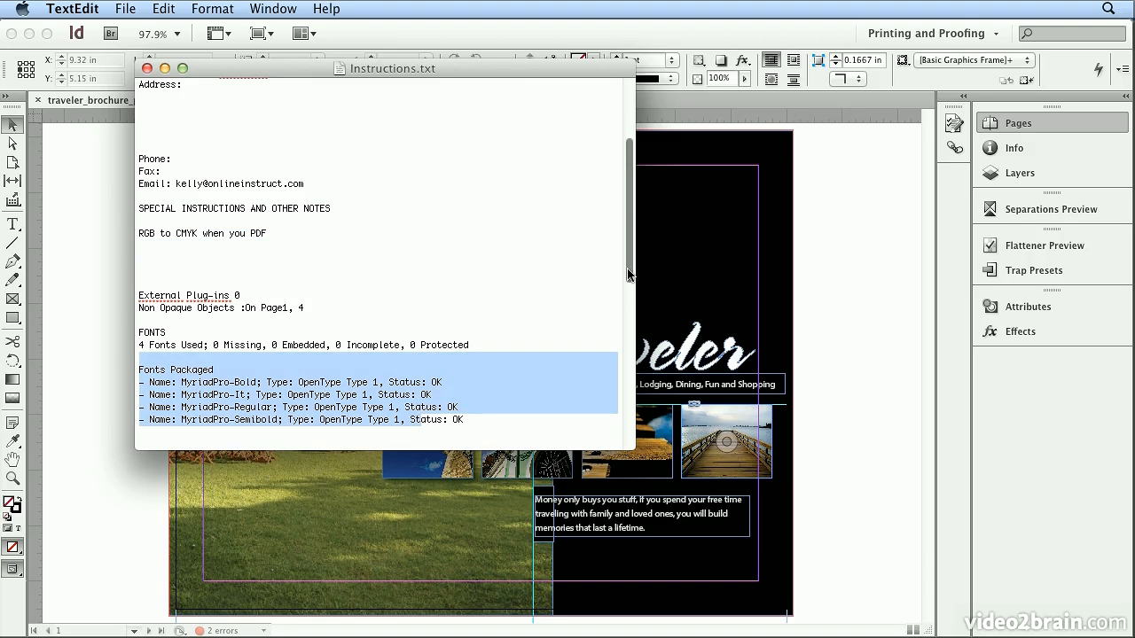
scroll(628, 275, down, 5)
drag(341, 255, 390, 301)
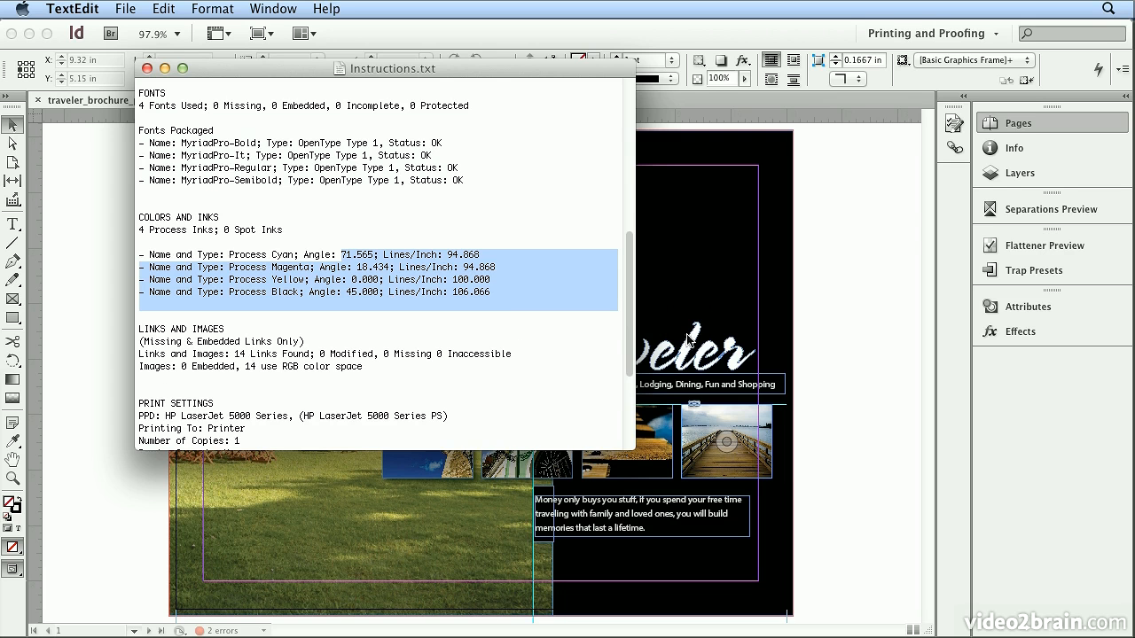
drag(629, 346, 629, 417)
drag(138, 376, 453, 431)
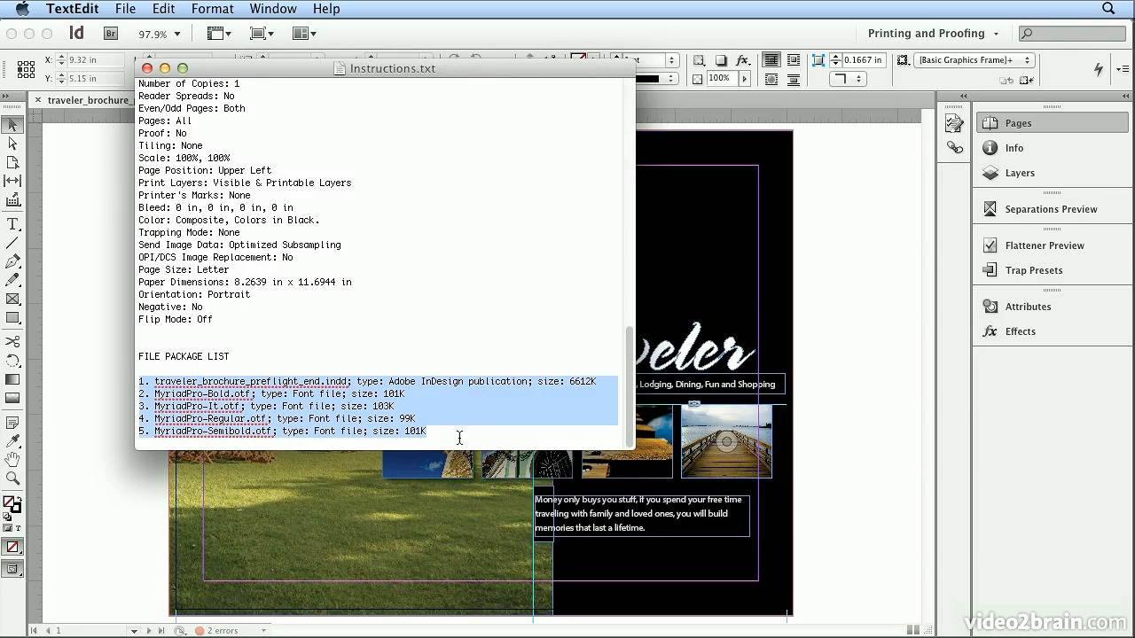
Hide the other applications, open the traveler_brochure_preflight_end Folder on the Desktop, and inspect its packaged contents, including the Links folder.
click(71, 9)
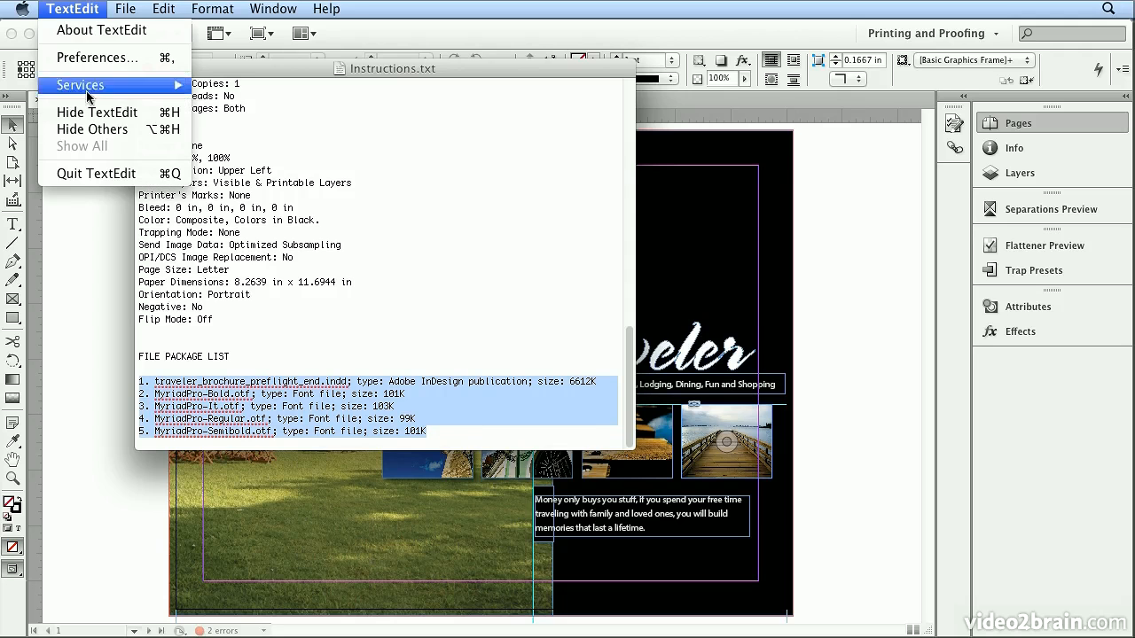
click(81, 121)
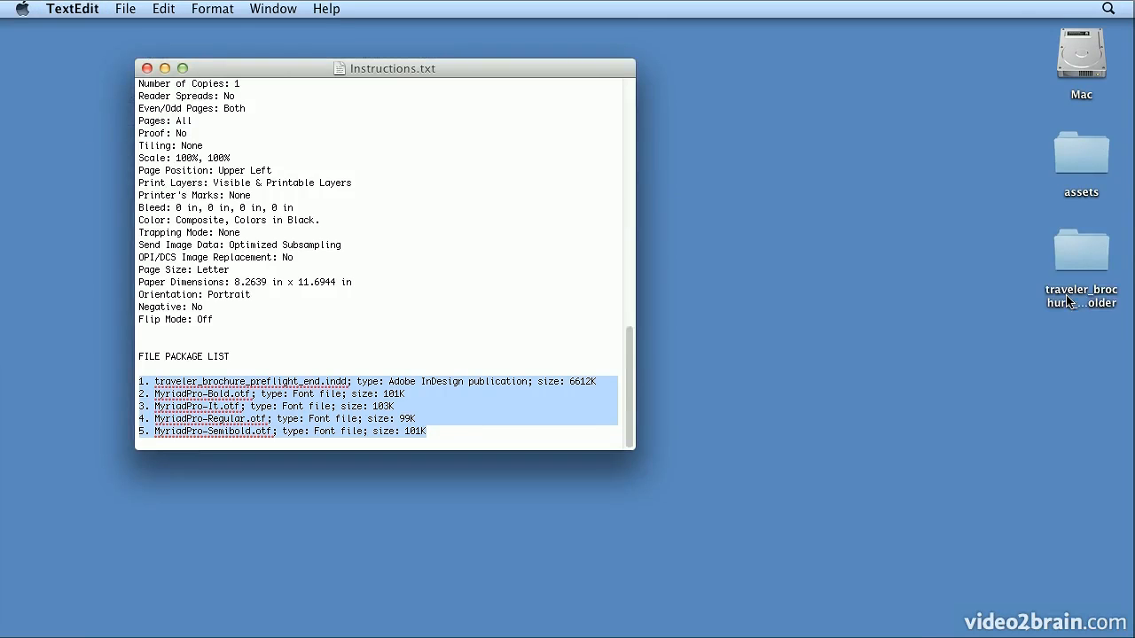
click(1105, 270)
double_click(1105, 271)
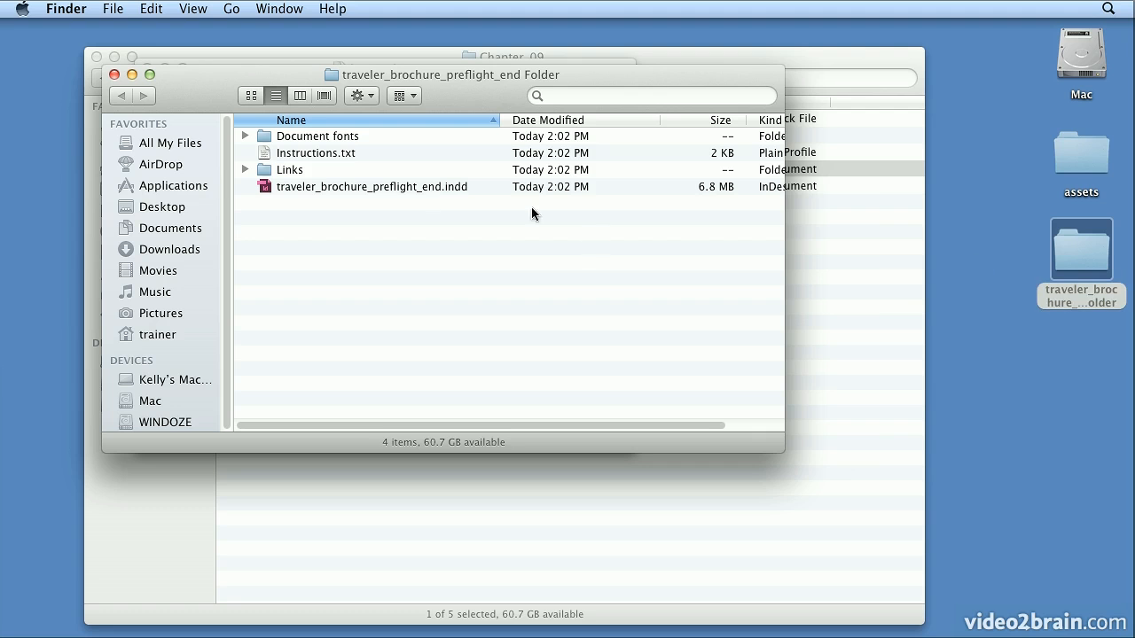
double_click(300, 173)
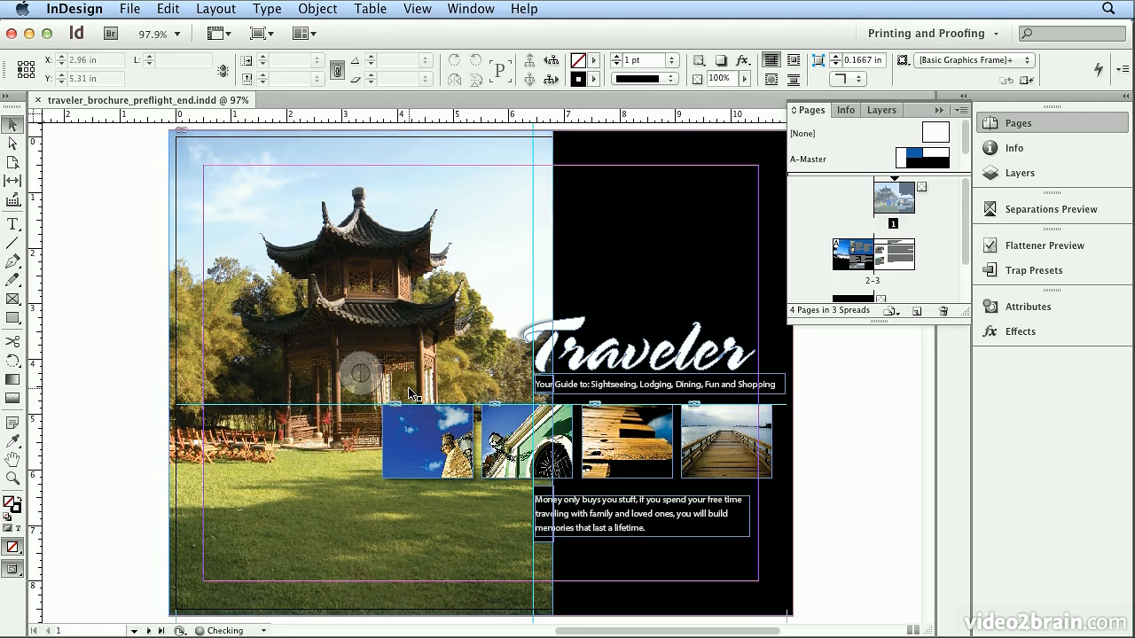
Check the packaged brochure's preflight list for remaining IMAGES and OBJECTS errors.
click(1051, 126)
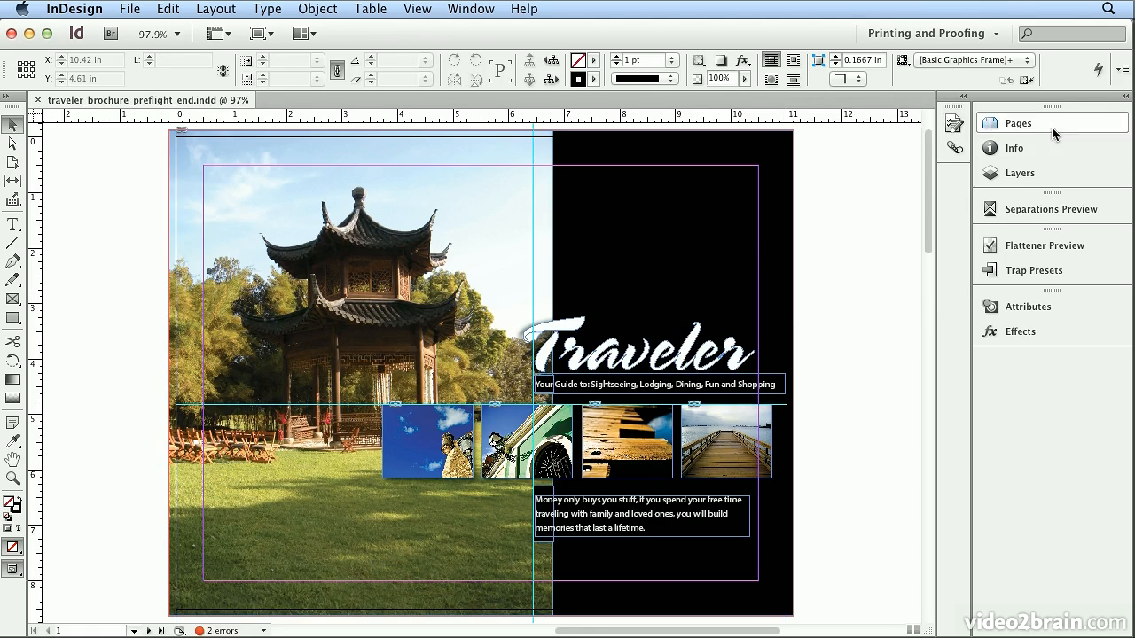
click(956, 124)
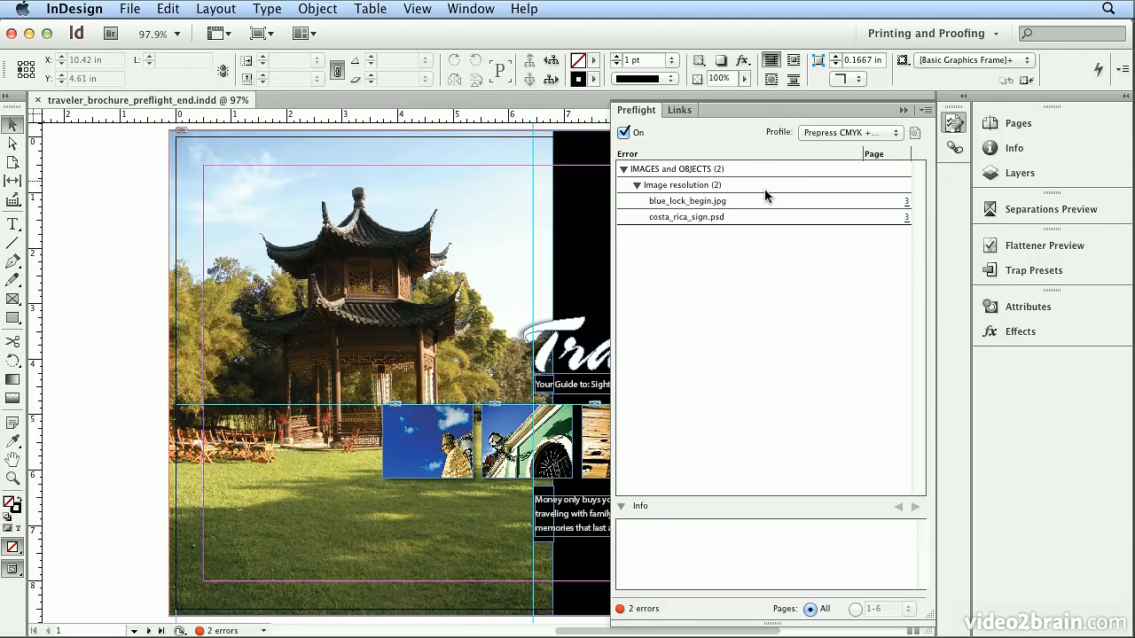
click(624, 169)
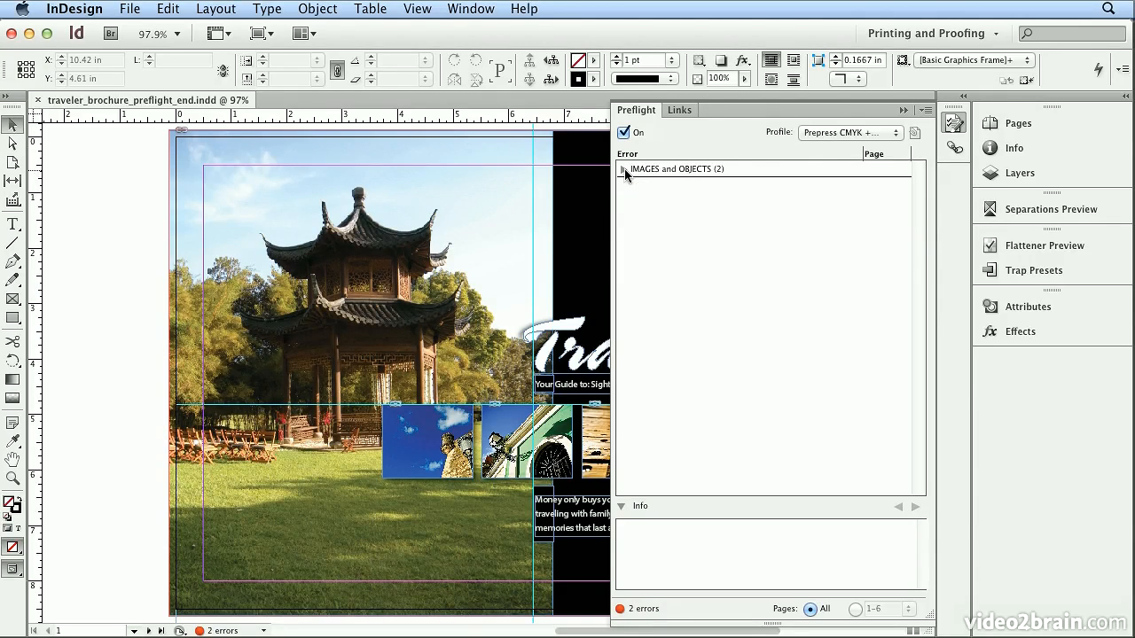
click(955, 125)
click(129, 9)
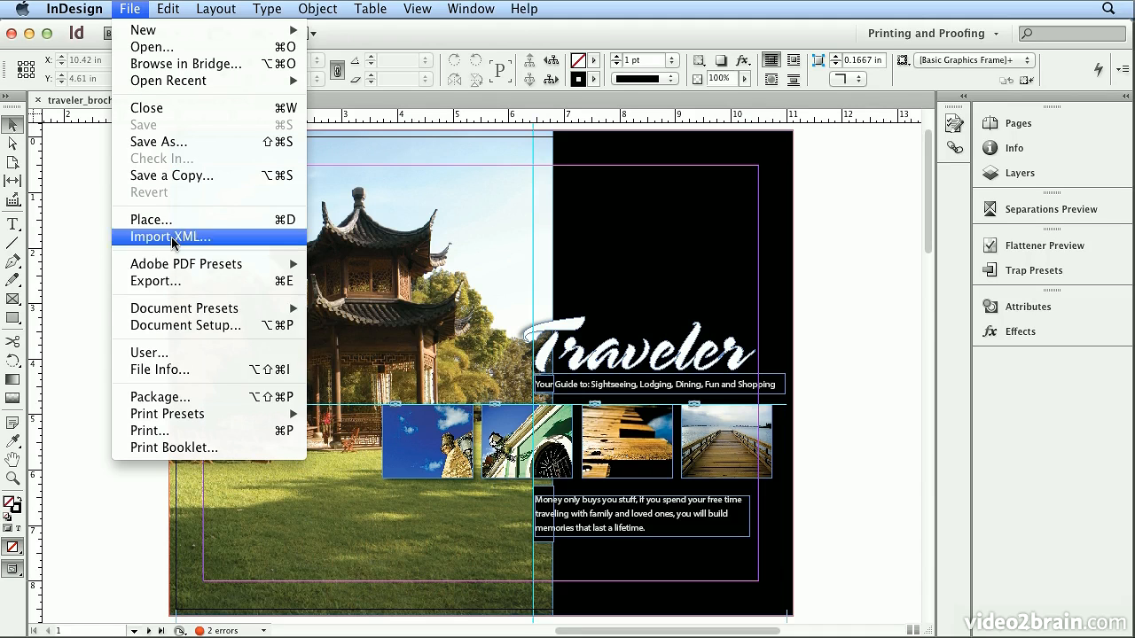
click(210, 398)
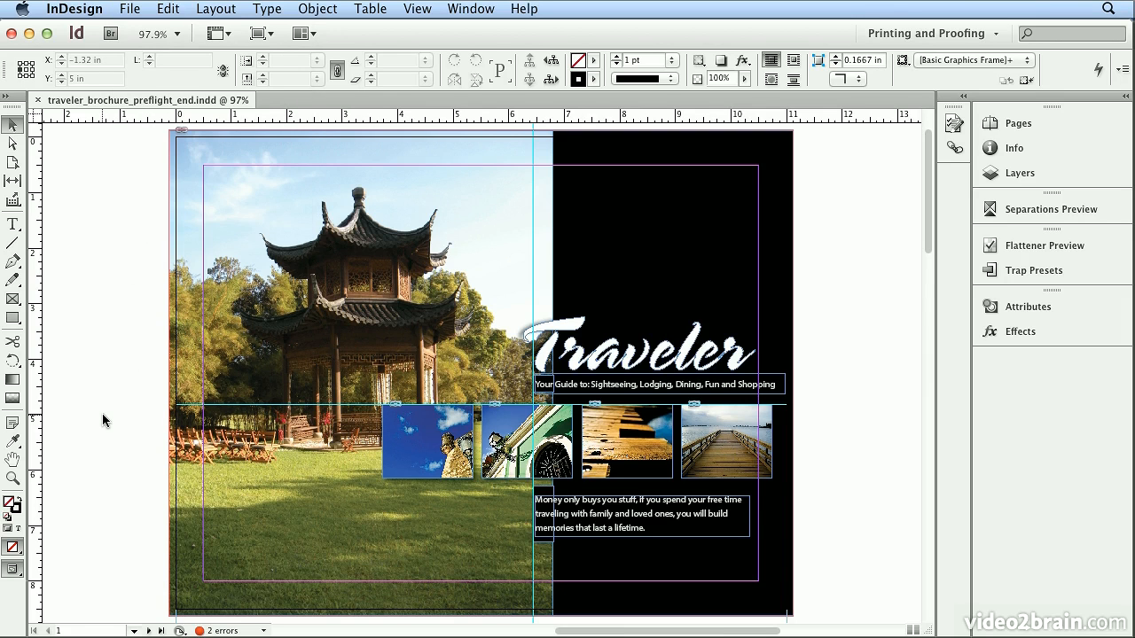